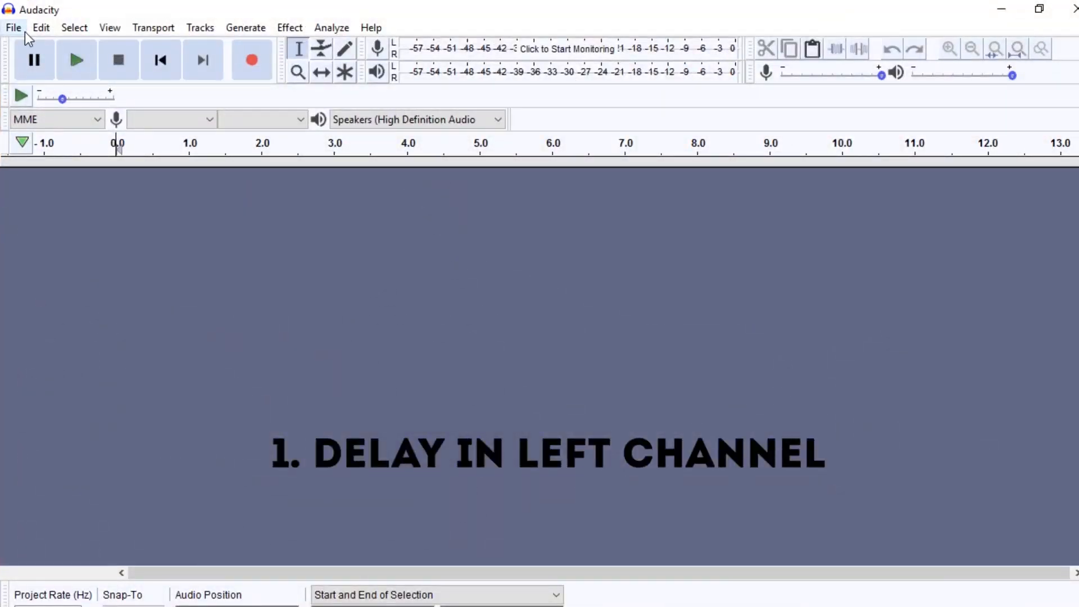
{"action": "left_click", "coordinate": [21, 29]}
{"action": "left_click", "coordinate": [34, 67]}
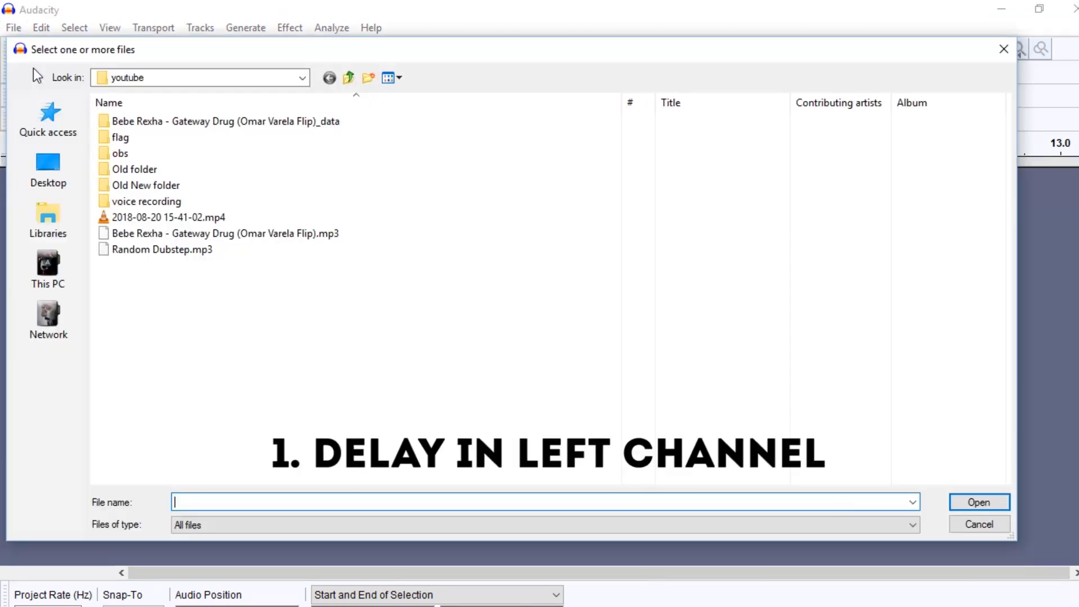
{"action": "left_click", "coordinate": [168, 249]}
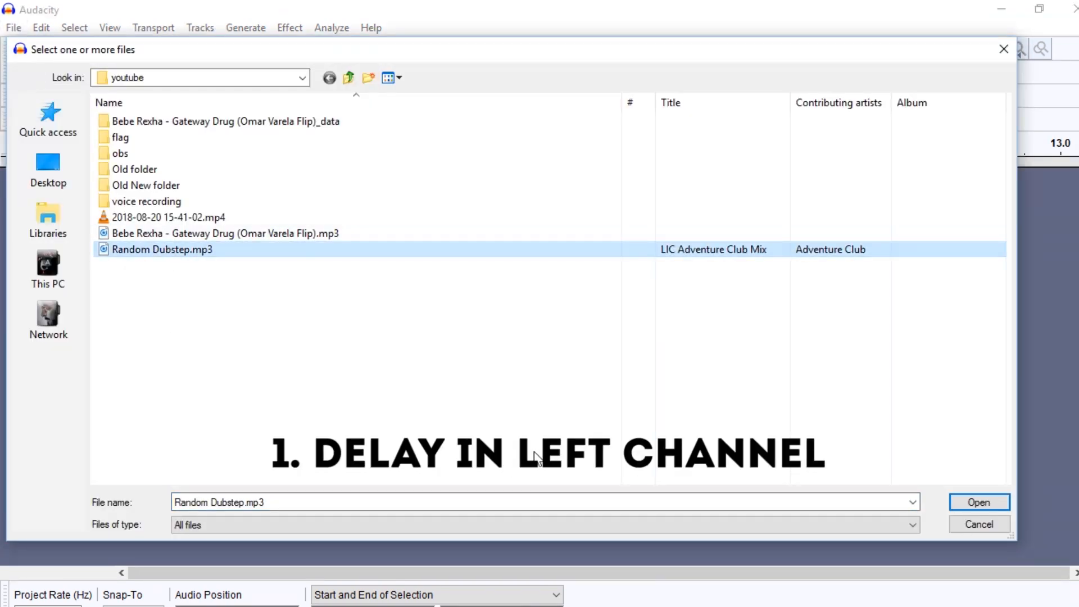
{"action": "left_click", "coordinate": [1003, 505]}
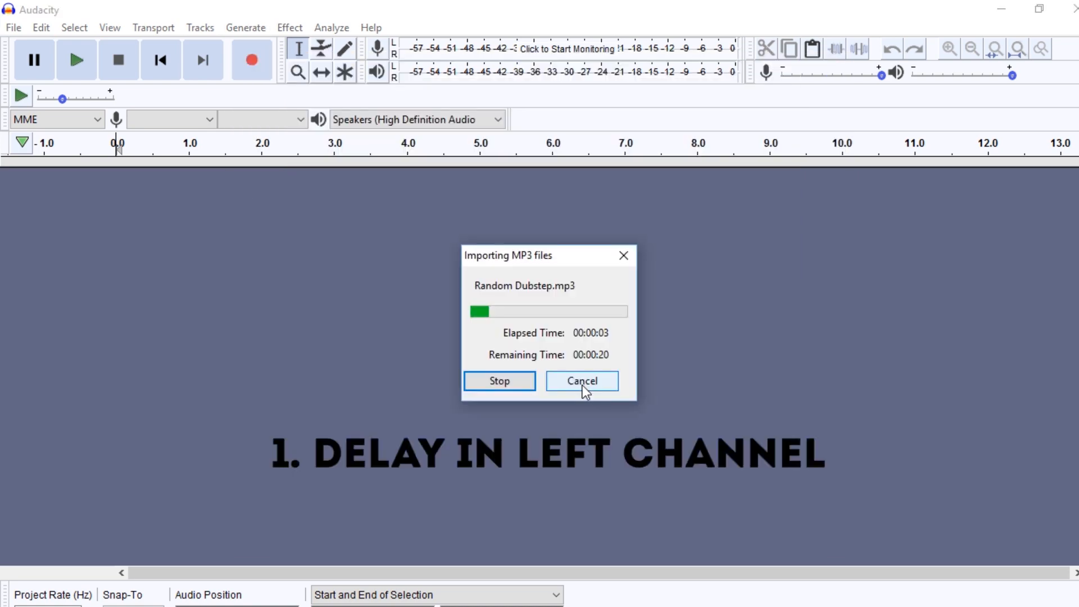
{"action": "left_click", "coordinate": [582, 385]}
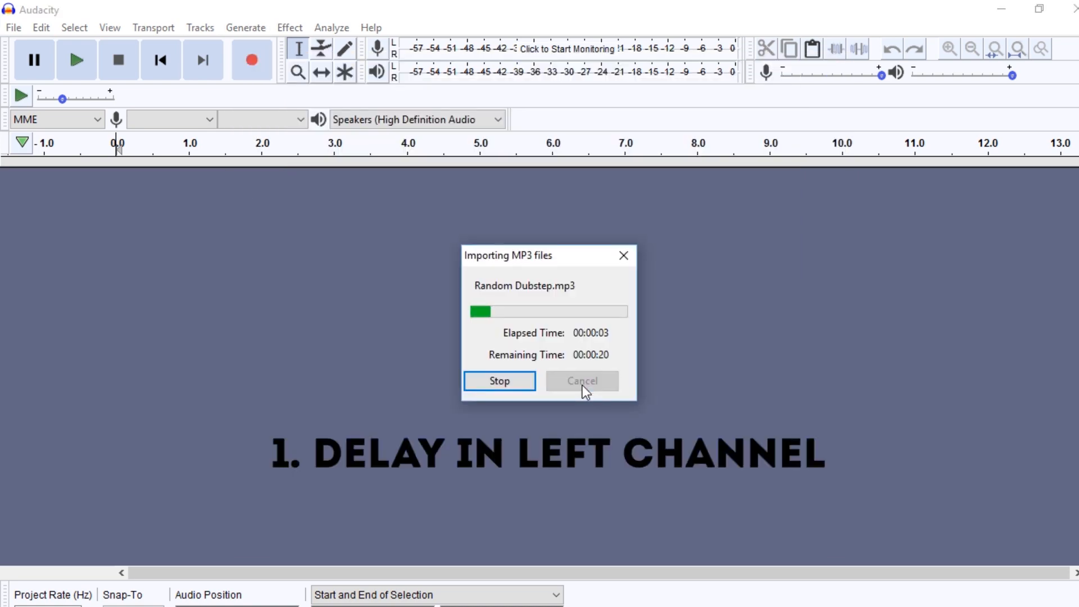
Open the audio file "Bebe Rexha - Gateway Drug (Omar Varela Flip).mp3" from the youtube folder
{"action": "left_click", "coordinate": [10, 29]}
{"action": "left_click", "coordinate": [34, 66]}
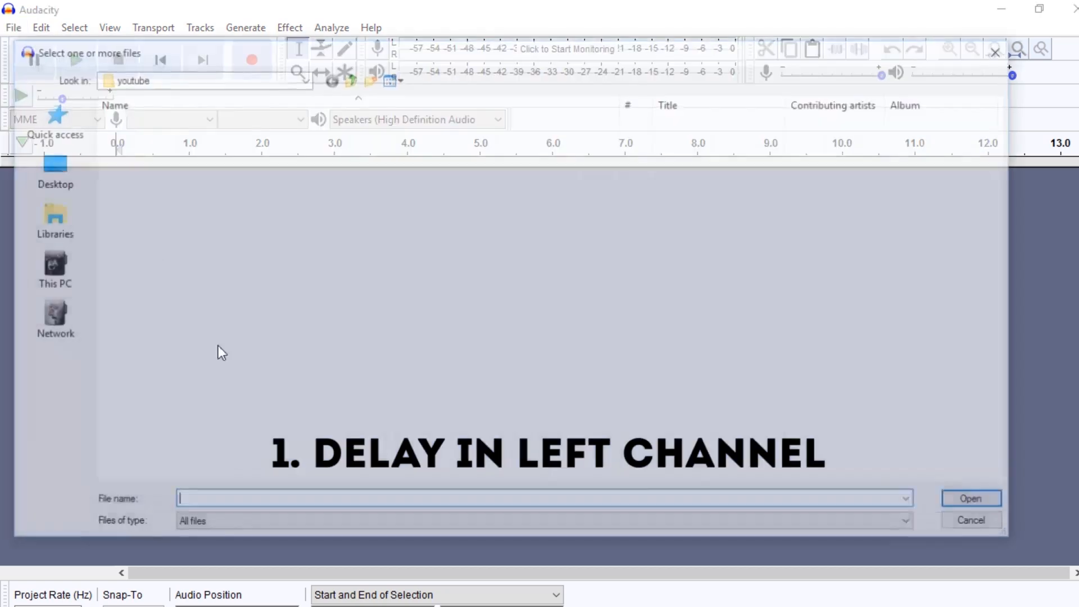
{"action": "left_click", "coordinate": [174, 233]}
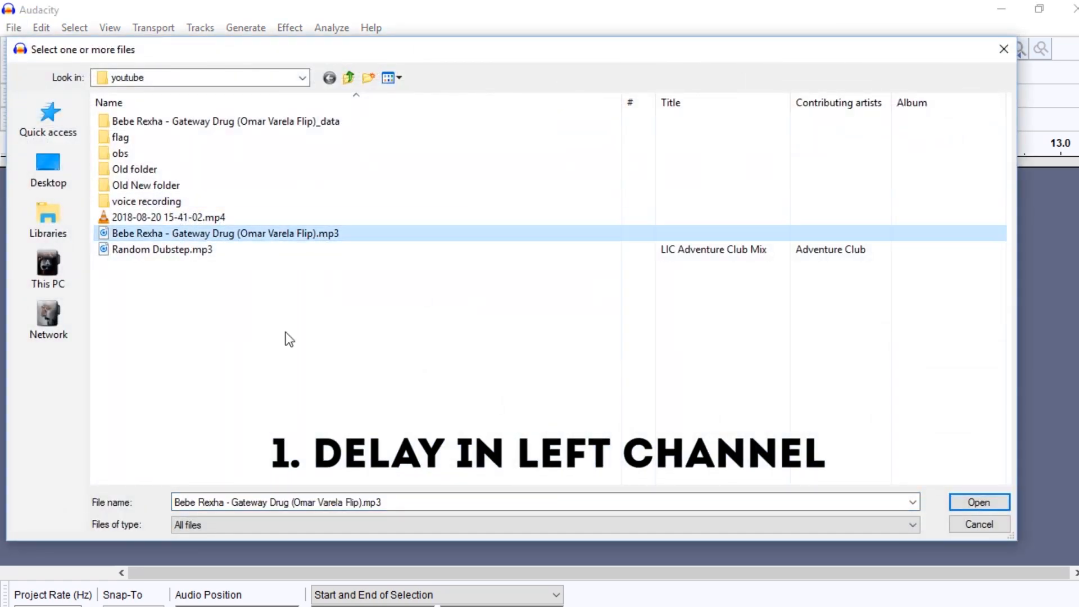
{"action": "left_click", "coordinate": [992, 504]}
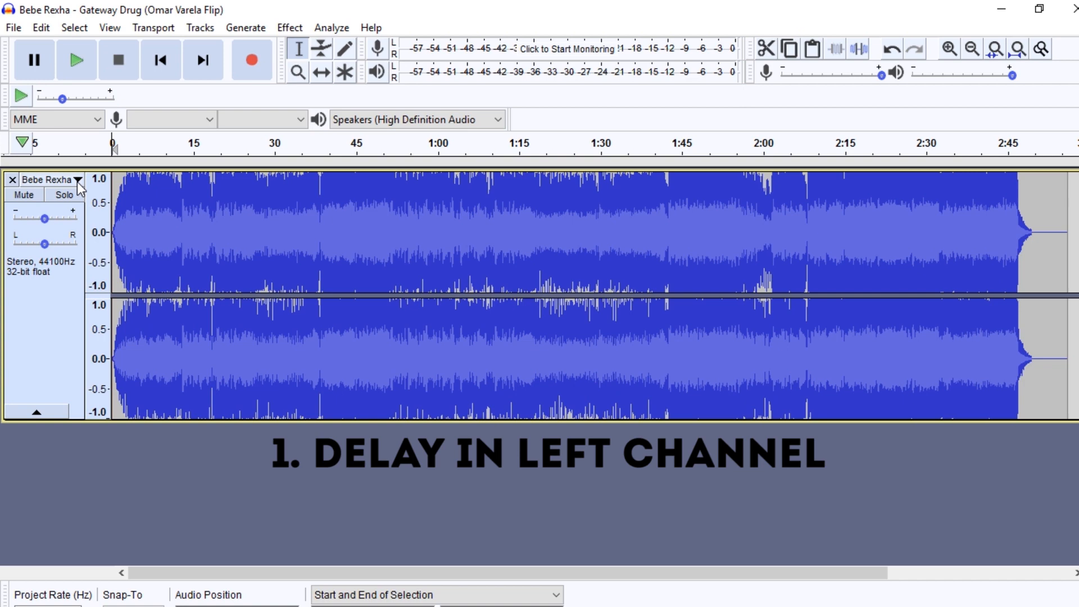
{"action": "left_click", "coordinate": [59, 400]}
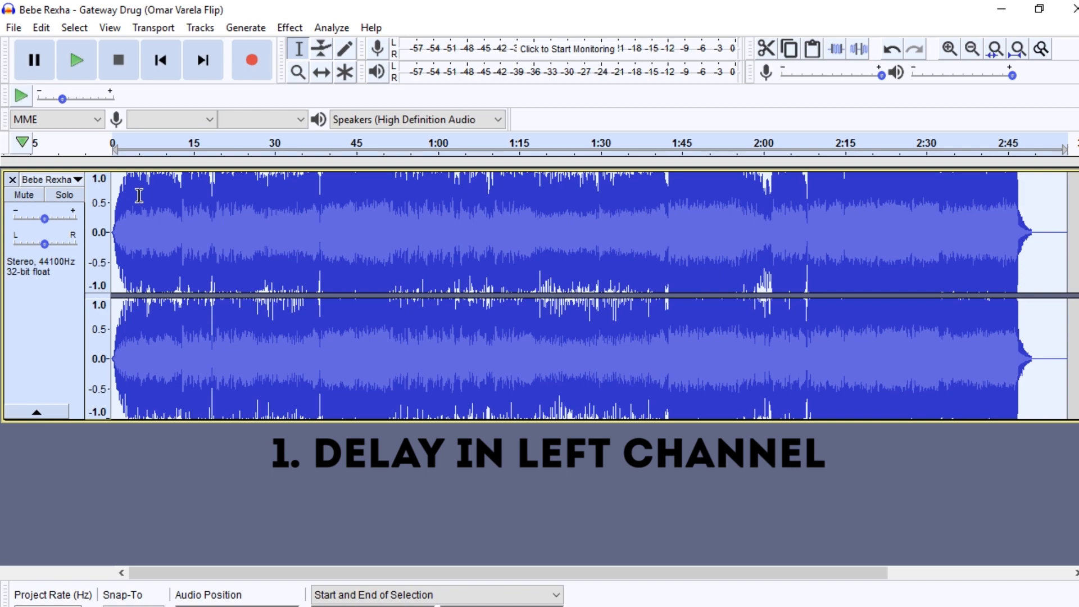
{"action": "left_click", "coordinate": [949, 49]}
{"action": "left_click", "coordinate": [949, 50]}
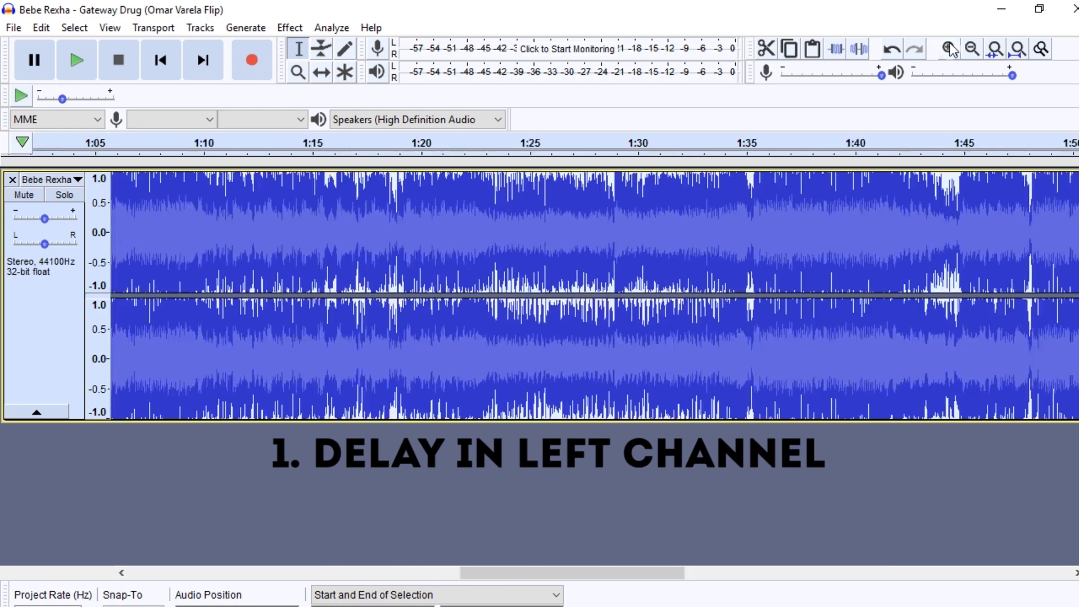
{"action": "left_click", "coordinate": [950, 49]}
{"action": "left_click", "coordinate": [949, 49]}
{"action": "left_click", "coordinate": [949, 50]}
{"action": "left_click", "coordinate": [950, 49]}
{"action": "left_click", "coordinate": [950, 50]}
{"action": "left_click", "coordinate": [950, 50]}
{"action": "left_click", "coordinate": [951, 50]}
{"action": "left_click", "coordinate": [950, 50]}
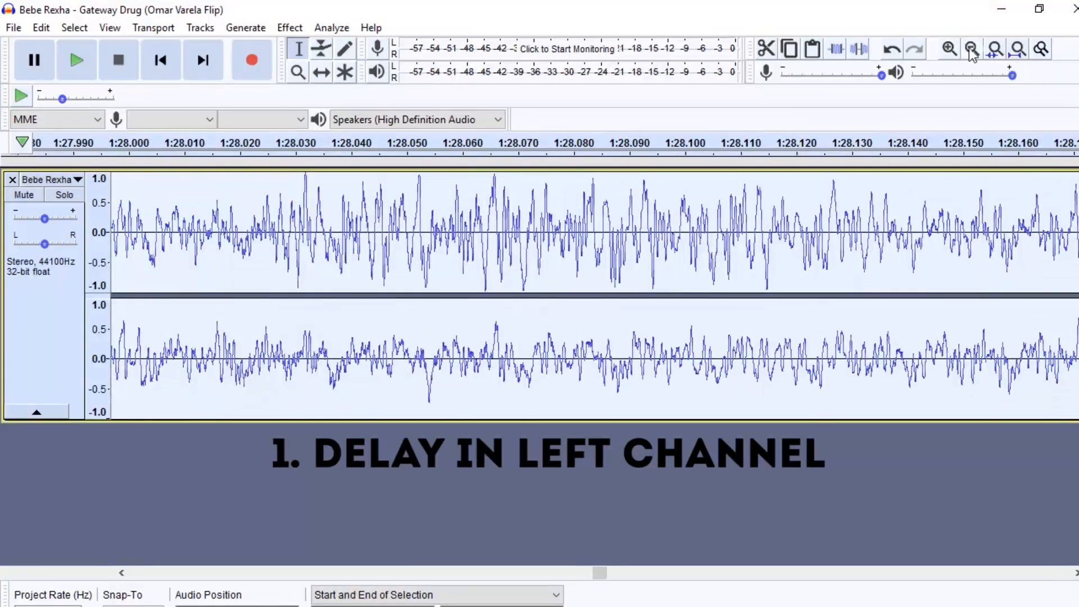
{"action": "left_click", "coordinate": [972, 51]}
{"action": "left_click", "coordinate": [972, 50]}
{"action": "left_click", "coordinate": [972, 51]}
{"action": "left_click", "coordinate": [972, 51]}
{"action": "left_click", "coordinate": [972, 50]}
{"action": "left_click", "coordinate": [972, 50]}
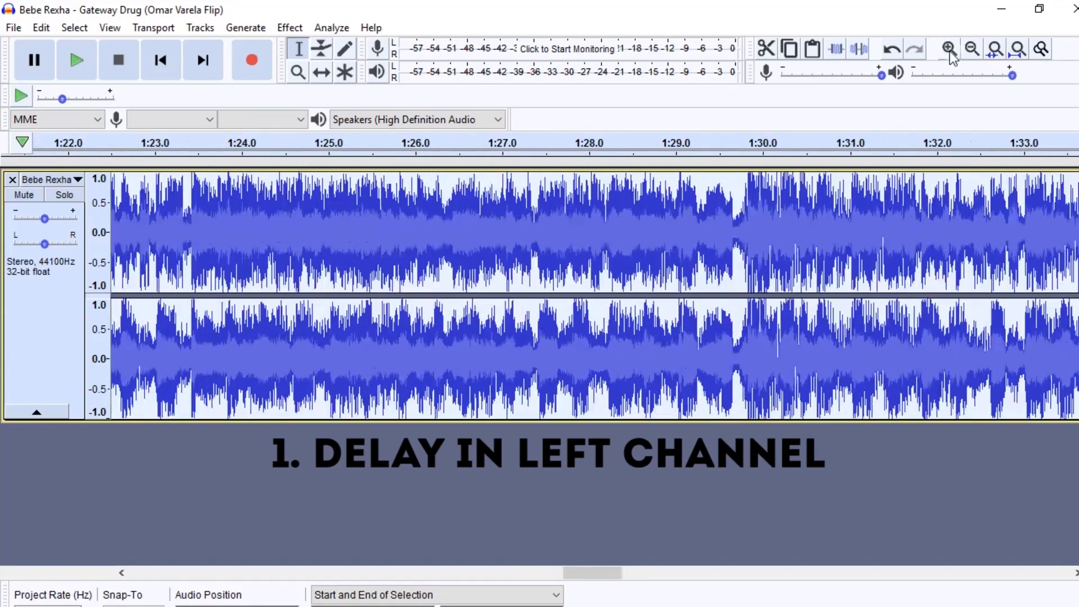
{"action": "left_click", "coordinate": [949, 51]}
{"action": "left_click", "coordinate": [949, 50]}
{"action": "left_click", "coordinate": [971, 51]}
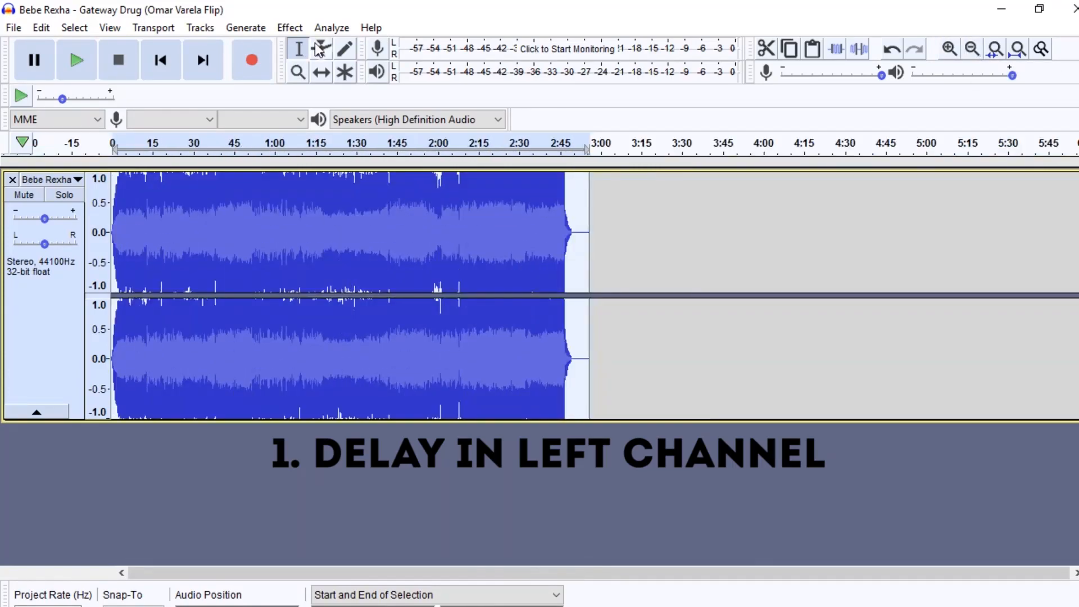
Place the edit cursor at 0.050 seconds near the start of the stereo track
{"action": "left_click", "coordinate": [115, 225]}
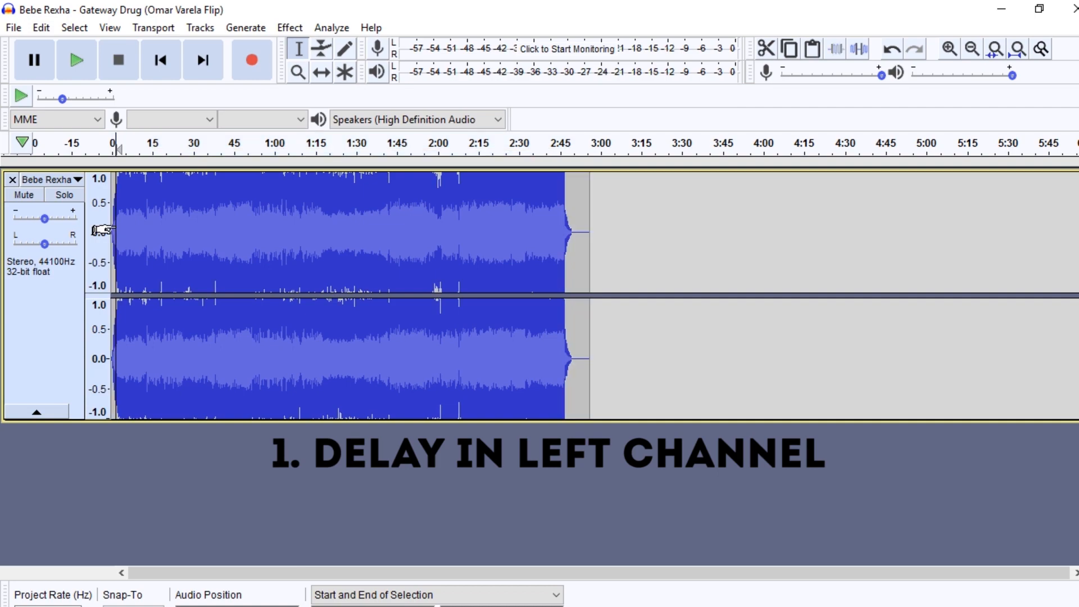
{"action": "left_click", "coordinate": [948, 50]}
{"action": "left_click", "coordinate": [948, 49]}
{"action": "left_click", "coordinate": [949, 50]}
{"action": "left_click", "coordinate": [950, 50]}
{"action": "left_click", "coordinate": [950, 51]}
{"action": "left_click", "coordinate": [950, 51]}
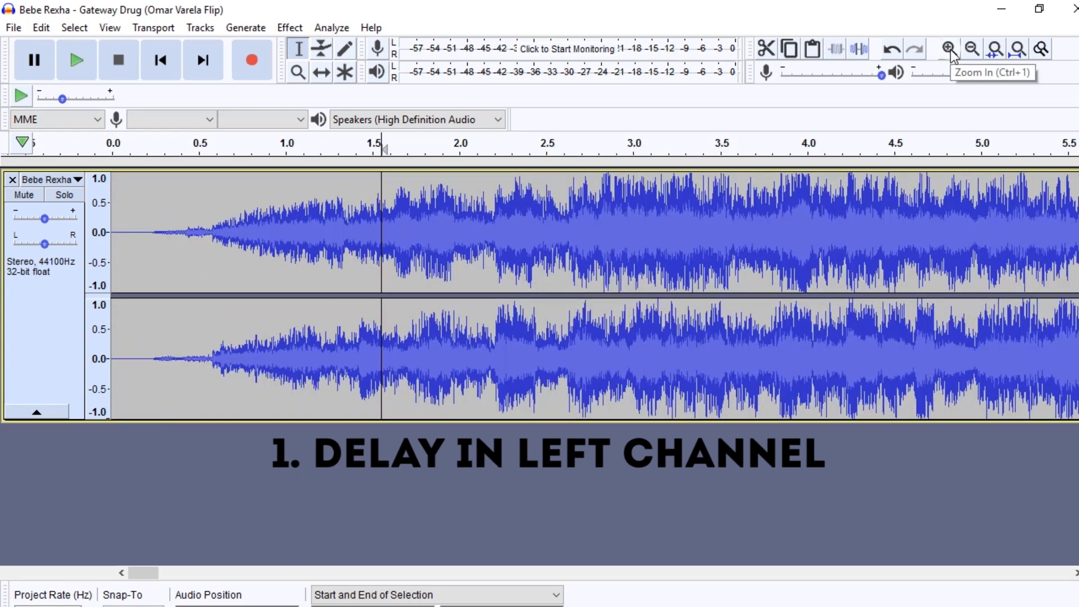
{"action": "left_click", "coordinate": [949, 50]}
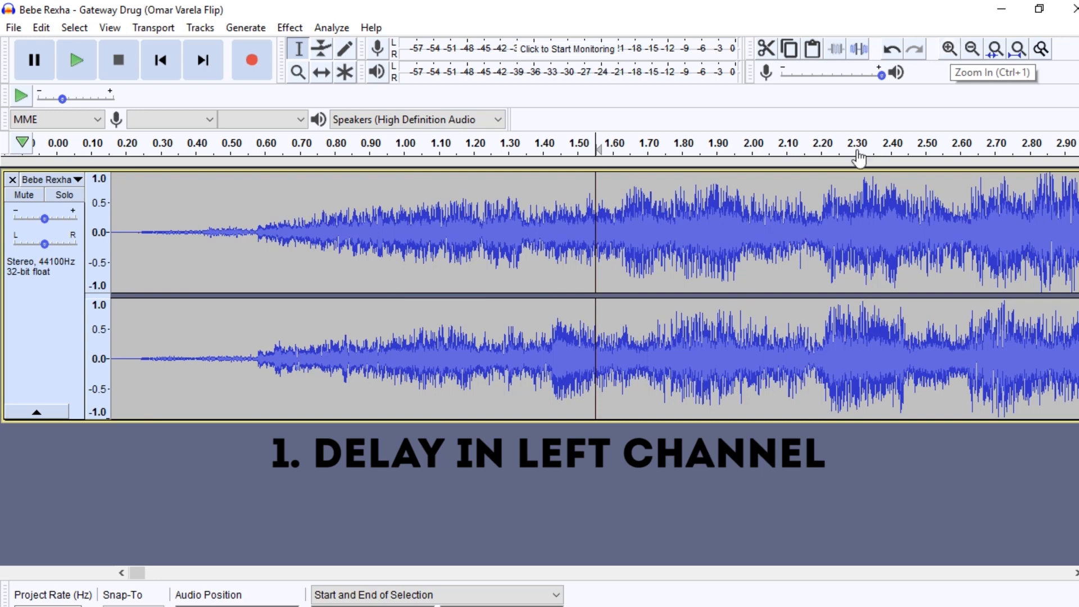
{"action": "left_click", "coordinate": [211, 217]}
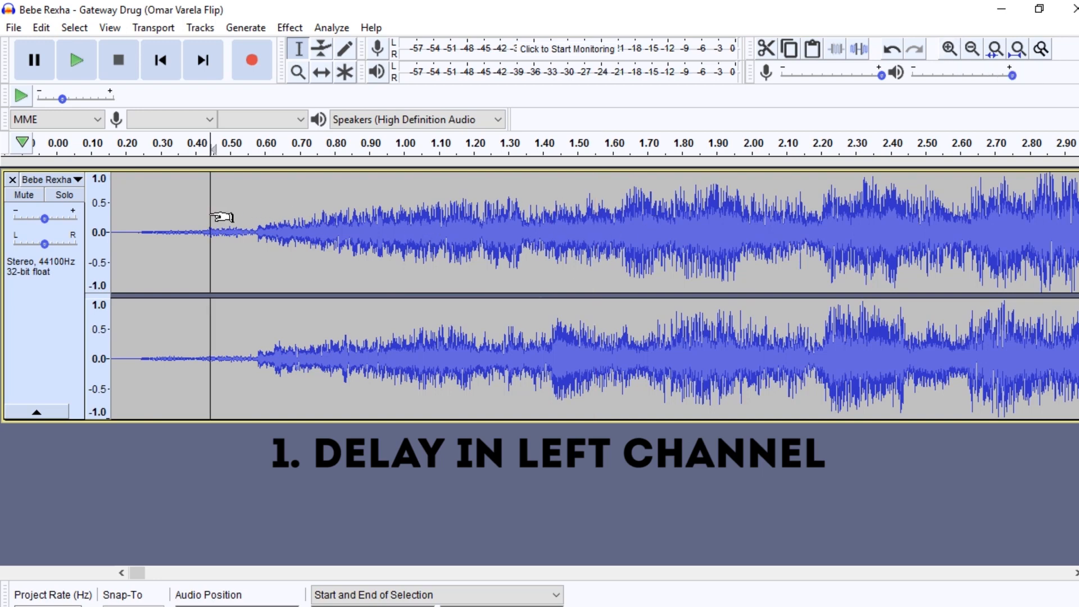
{"action": "left_click", "coordinate": [951, 49]}
{"action": "left_click", "coordinate": [950, 49]}
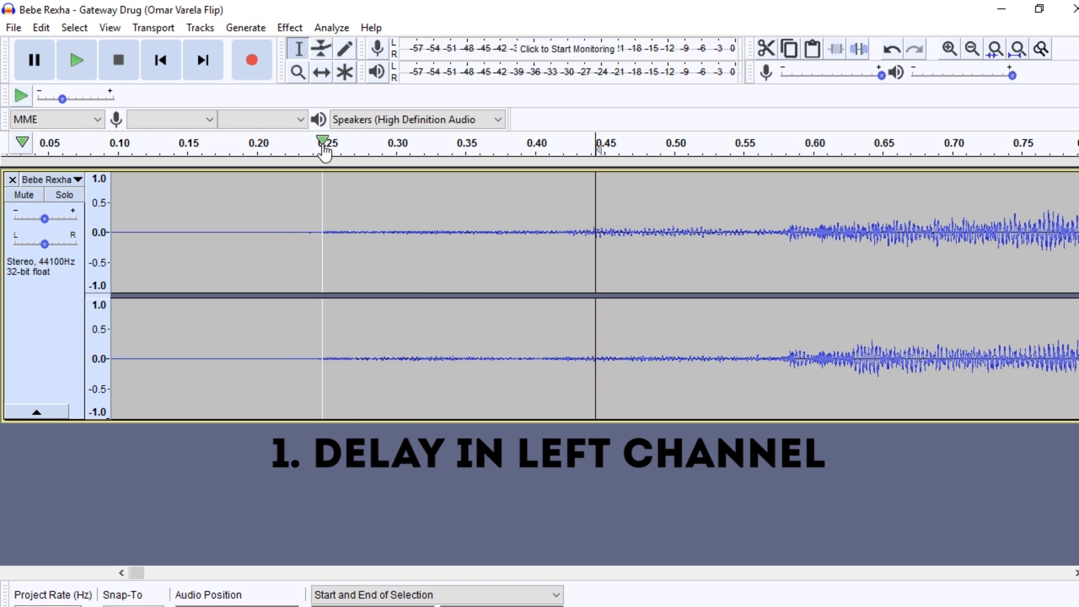
{"action": "left_click", "coordinate": [268, 147]}
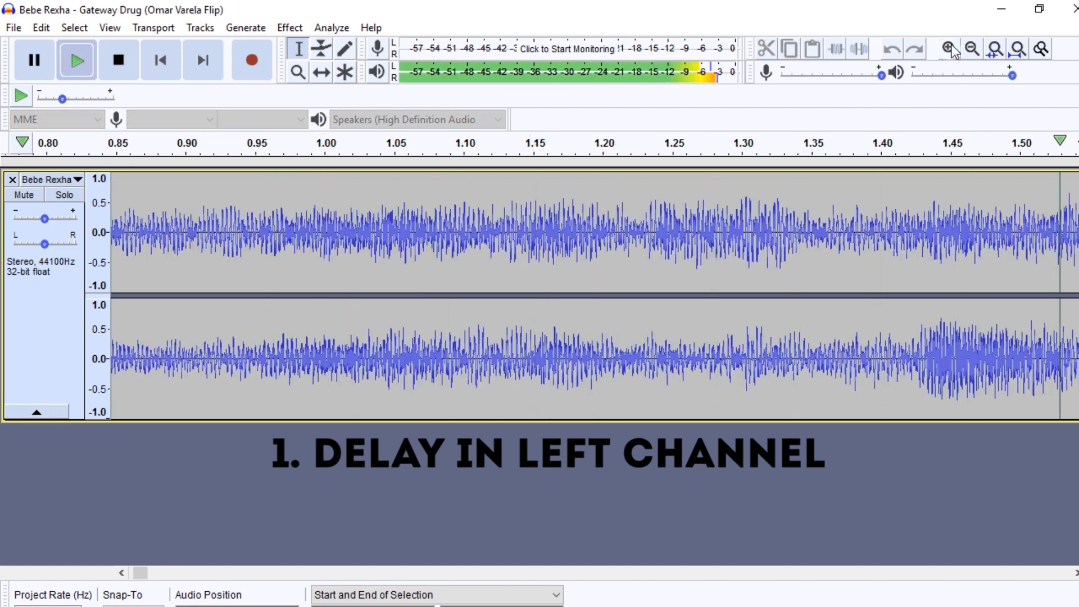
{"action": "key", "text": "space"}
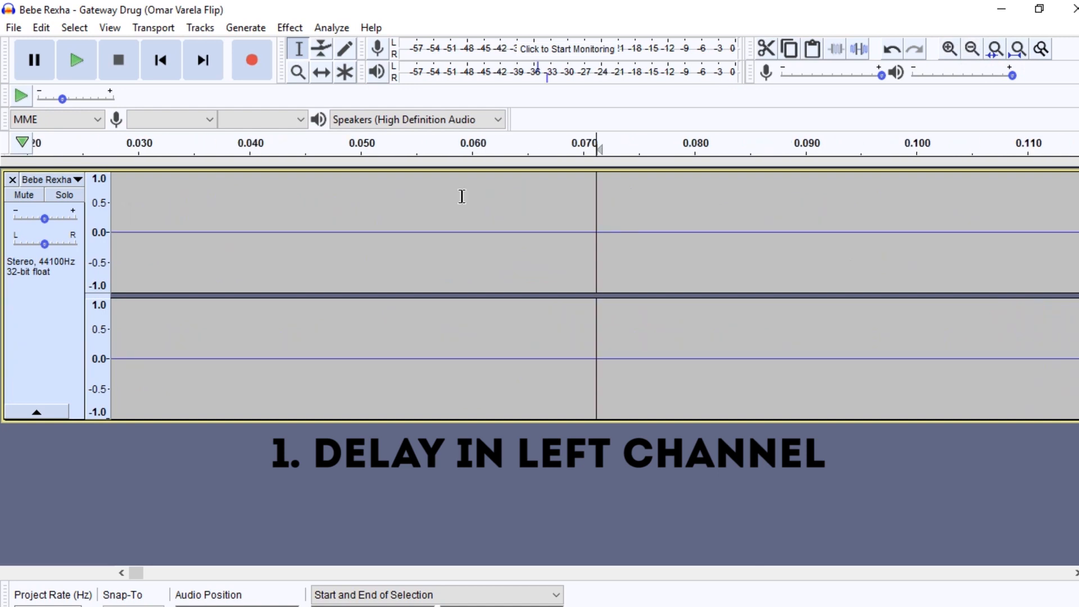
{"action": "left_click", "coordinate": [364, 168]}
{"action": "left_click", "coordinate": [360, 189]}
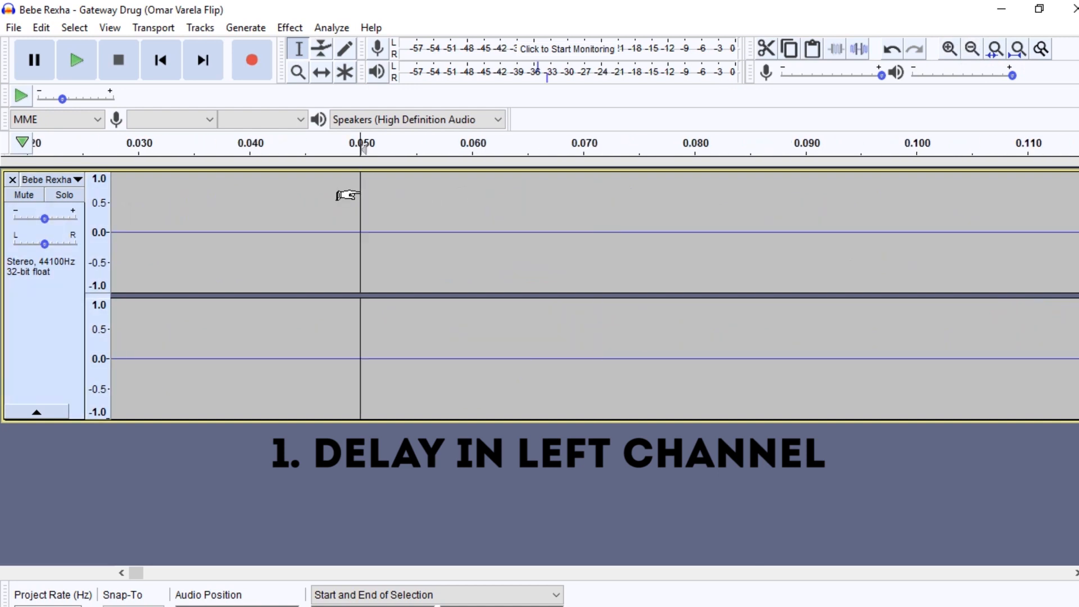
Split the stereo track into separate channels and shift the left channel so it starts at 0.050 seconds
{"action": "left_click", "coordinate": [74, 179]}
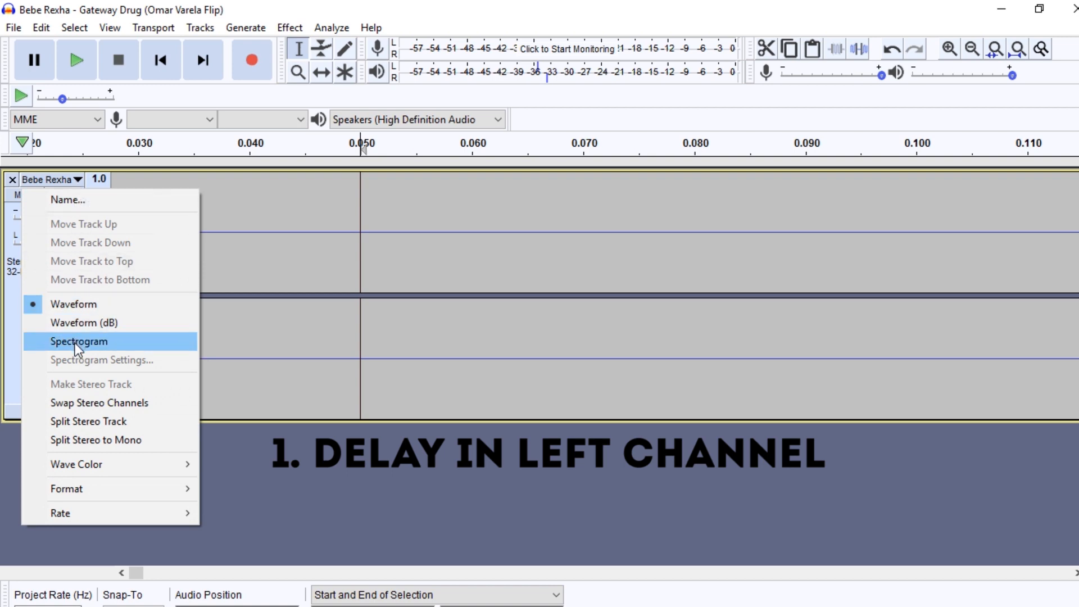
{"action": "left_click", "coordinate": [72, 424]}
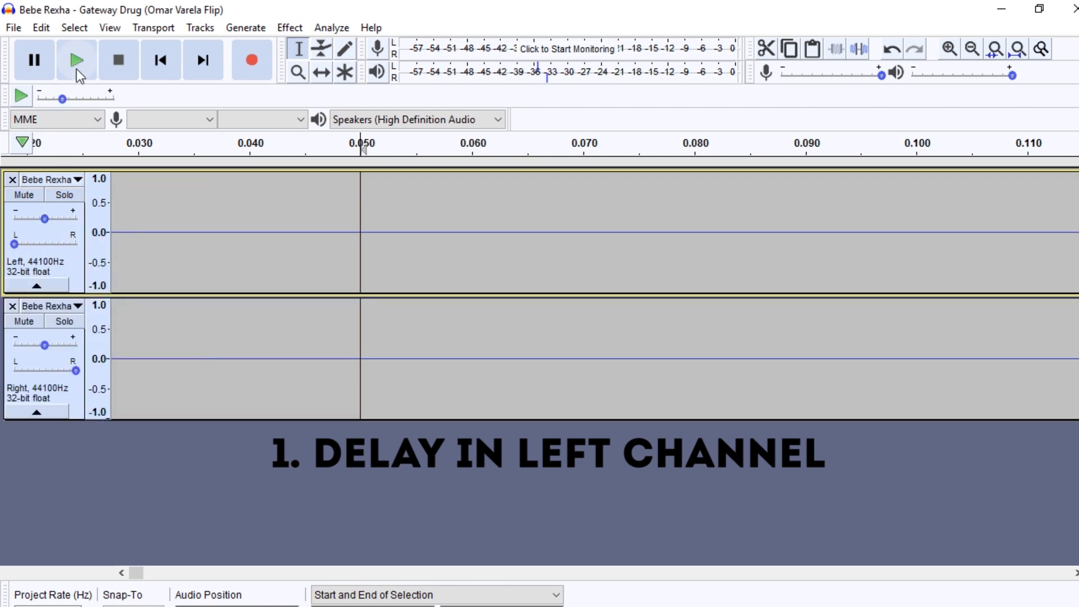
{"action": "left_click", "coordinate": [321, 73]}
{"action": "left_click", "coordinate": [73, 263]}
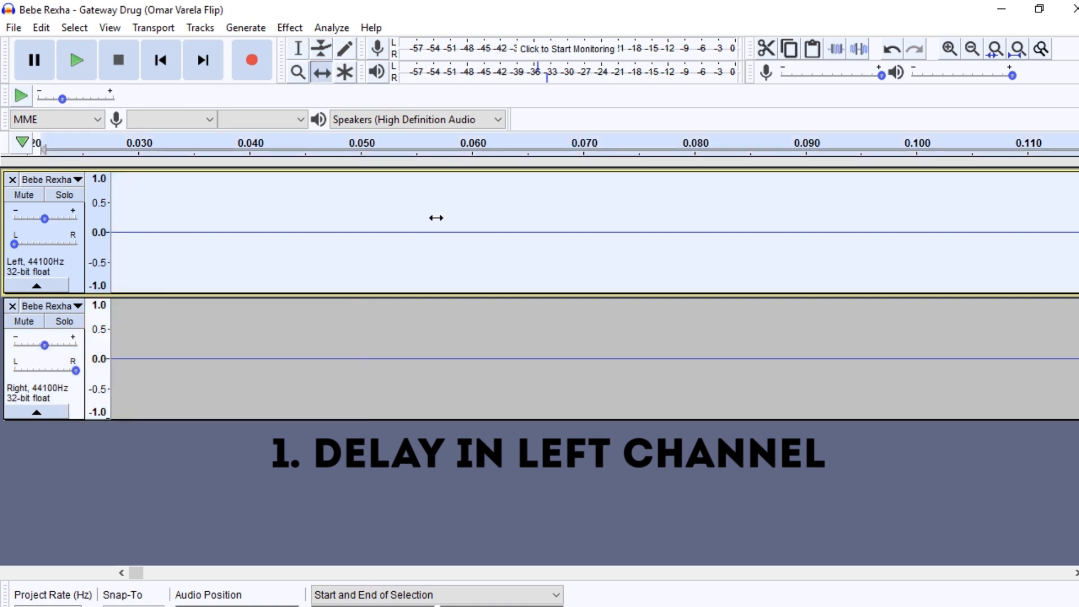
{"action": "left_click_drag", "start_coordinate": [540, 216], "coordinate": [757, 195]}
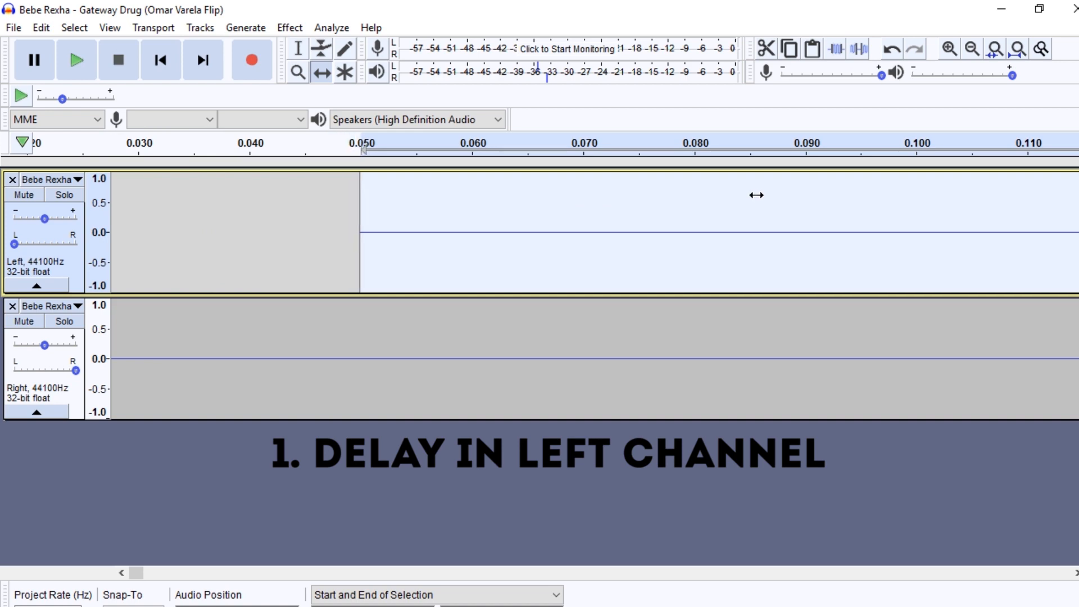
{"action": "left_click", "coordinate": [523, 502]}
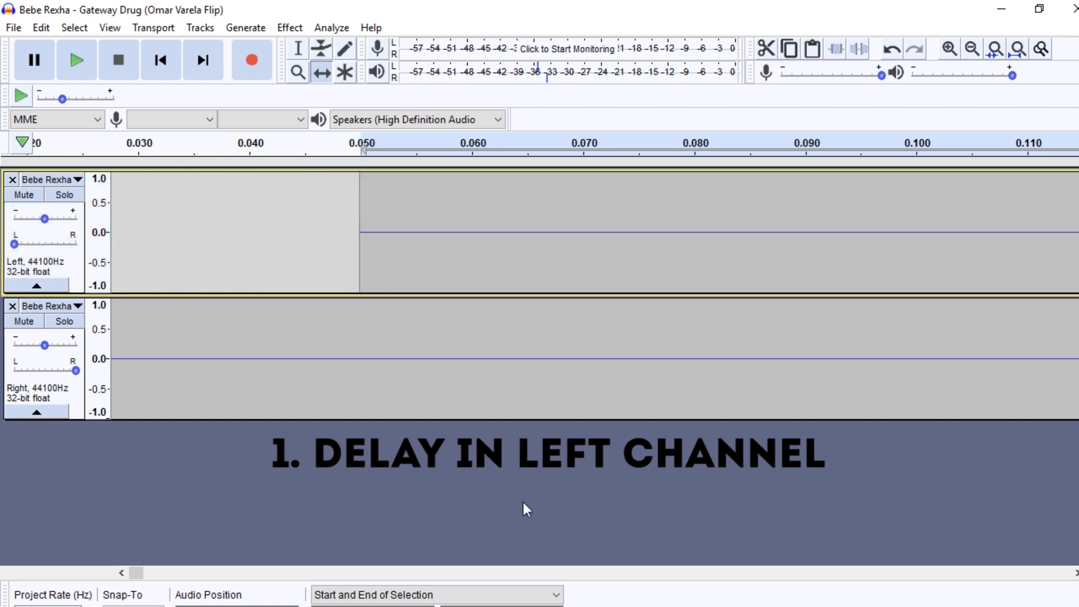
Export the song with the delayed left channel as a WAV audio file
{"action": "key", "text": "ctrl+f"}
{"action": "left_click", "coordinate": [13, 28]}
{"action": "mouse_move", "coordinate": [51, 168]}
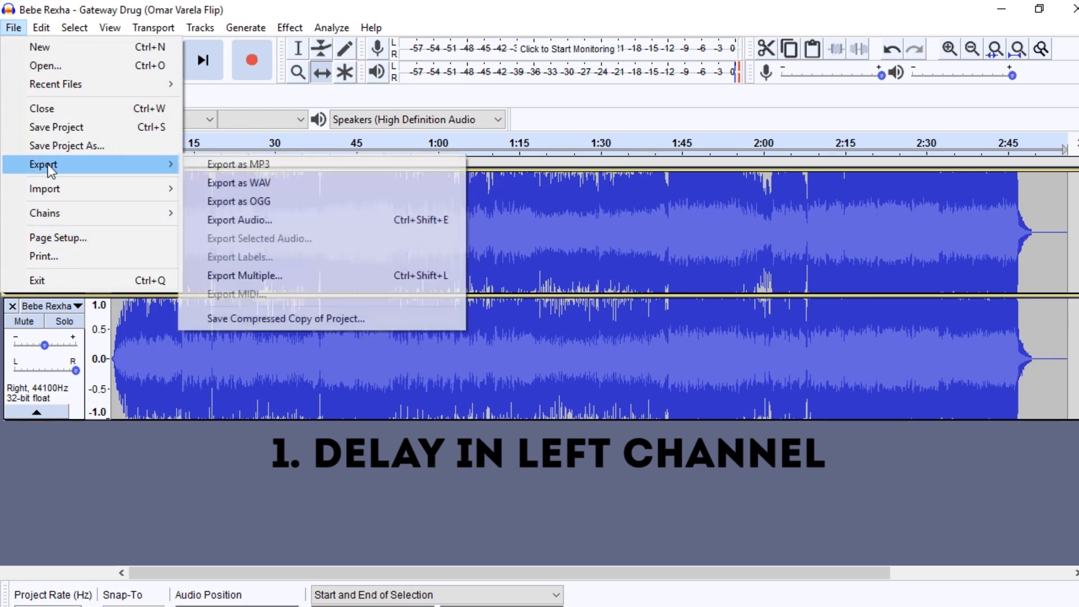
{"action": "left_click", "coordinate": [363, 184]}
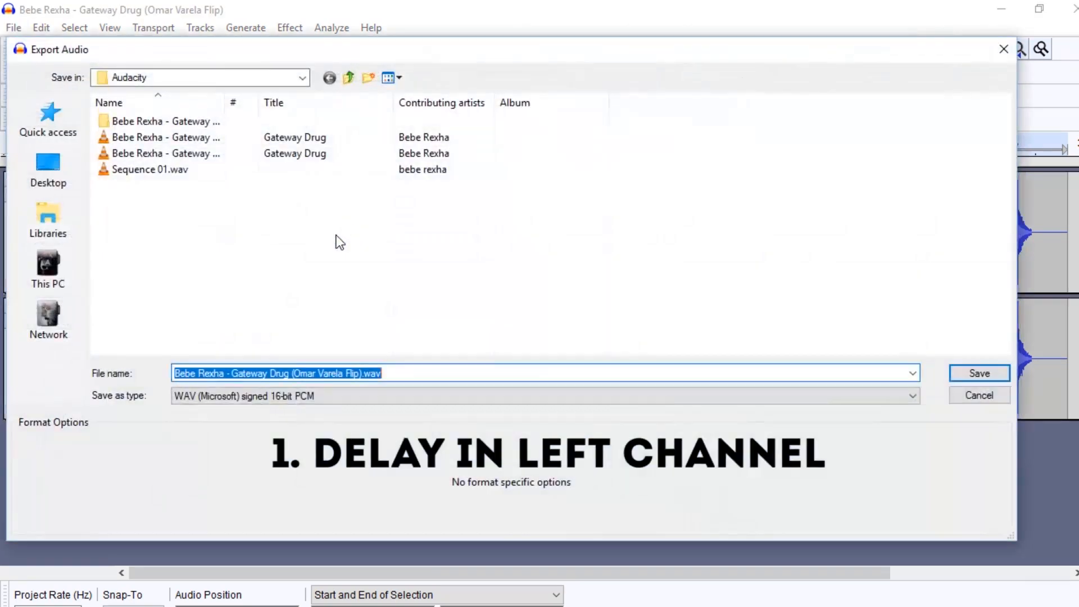
{"action": "left_click", "coordinate": [403, 399]}
{"action": "left_click", "coordinate": [397, 433]}
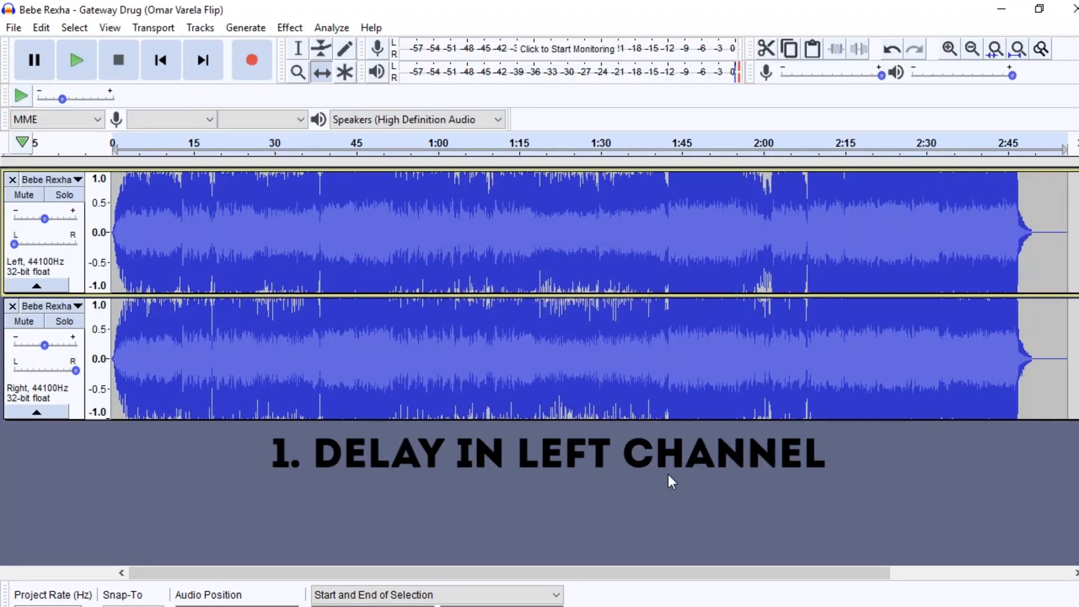
Switch to Adobe Premiere Pro and create a new project named "name etc"
{"action": "left_click", "coordinate": [110, 144]}
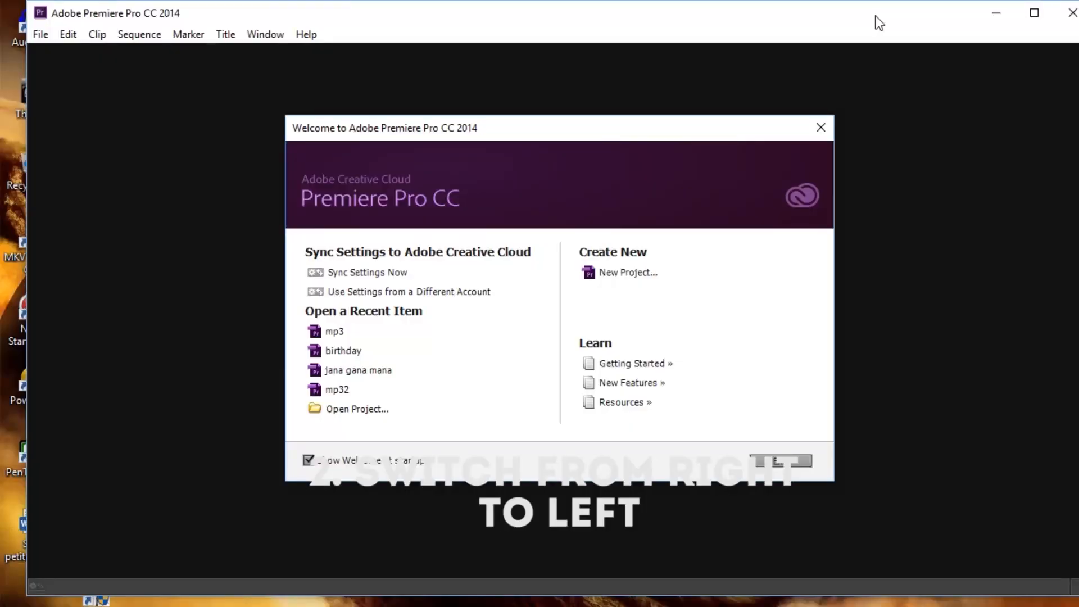
{"action": "left_click", "coordinate": [602, 272]}
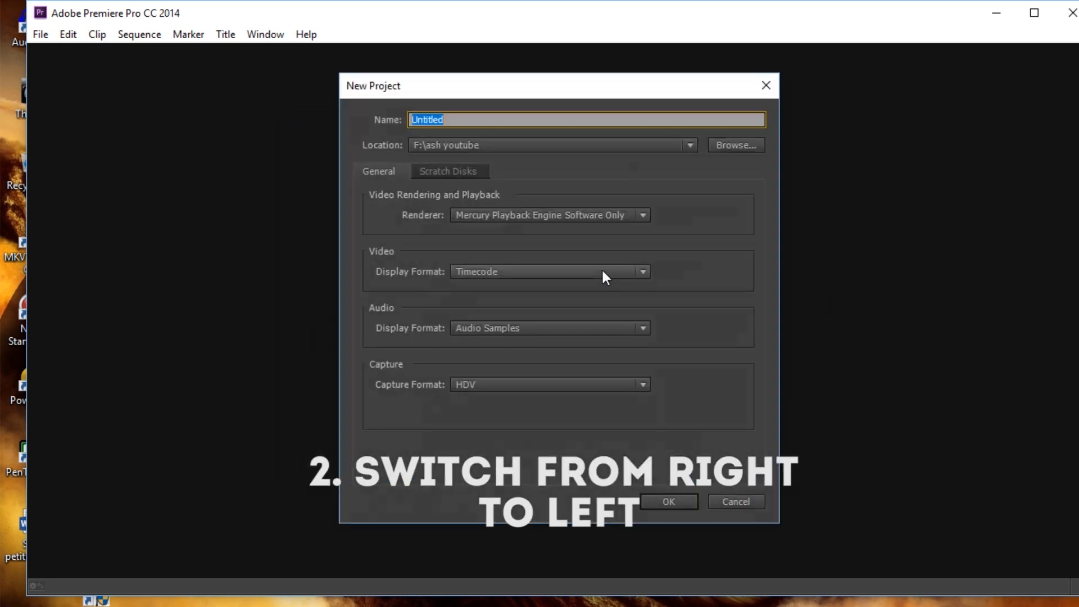
{"action": "left_click_drag", "start_coordinate": [446, 117], "coordinate": [395, 107]}
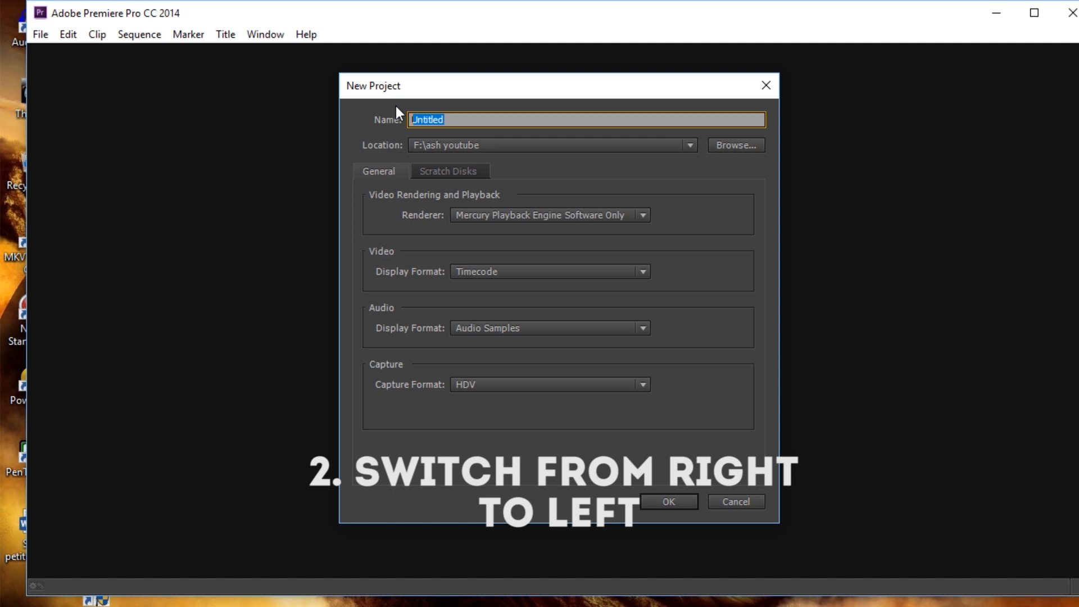
{"action": "type", "text": "name etc"}
{"action": "left_click", "coordinate": [690, 501]}
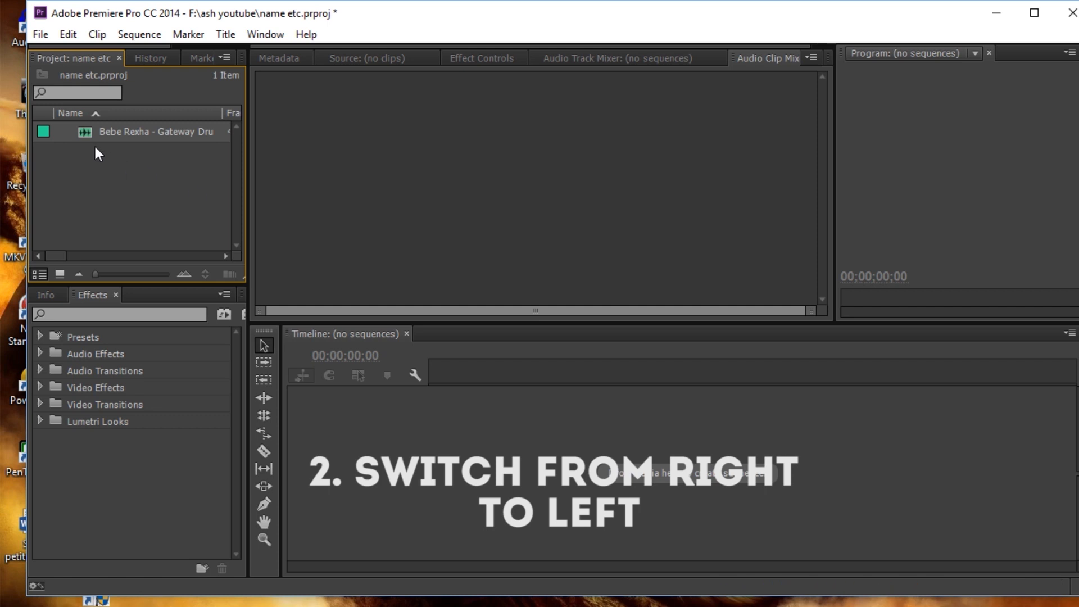
Create a sequence from the imported Gateway Drug audio clip and display the Effect Controls
{"action": "left_click_drag", "start_coordinate": [88, 130], "coordinate": [341, 438]}
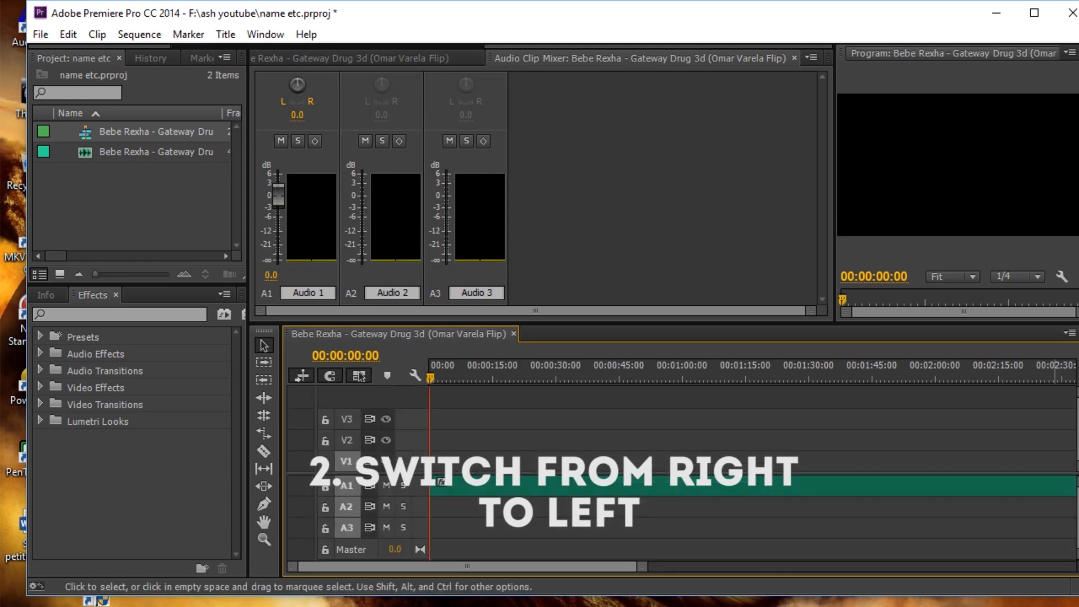
{"action": "left_click", "coordinate": [265, 34]}
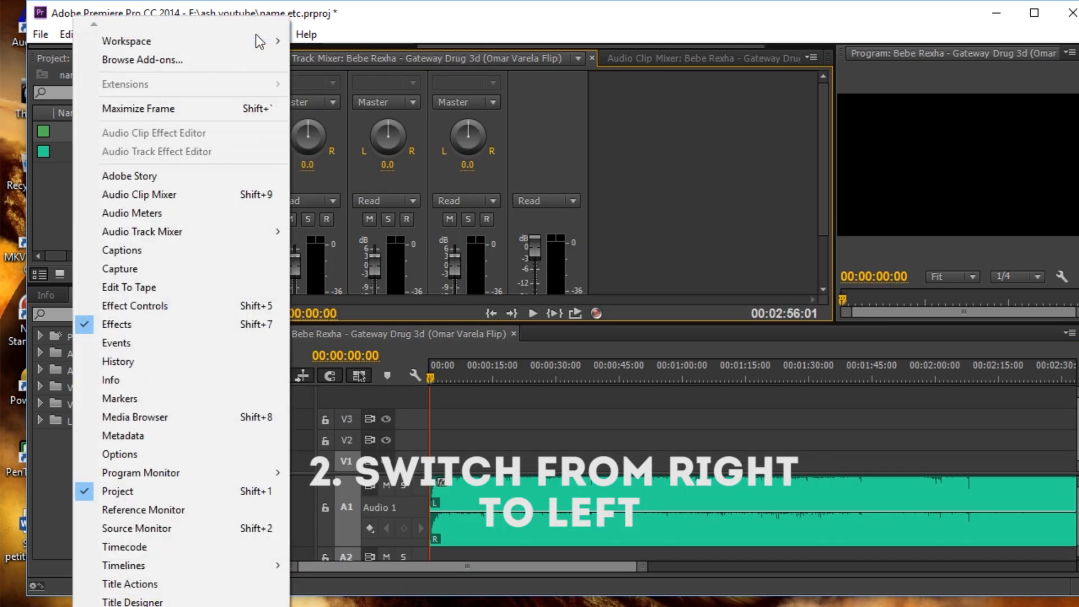
{"action": "left_click", "coordinate": [177, 299]}
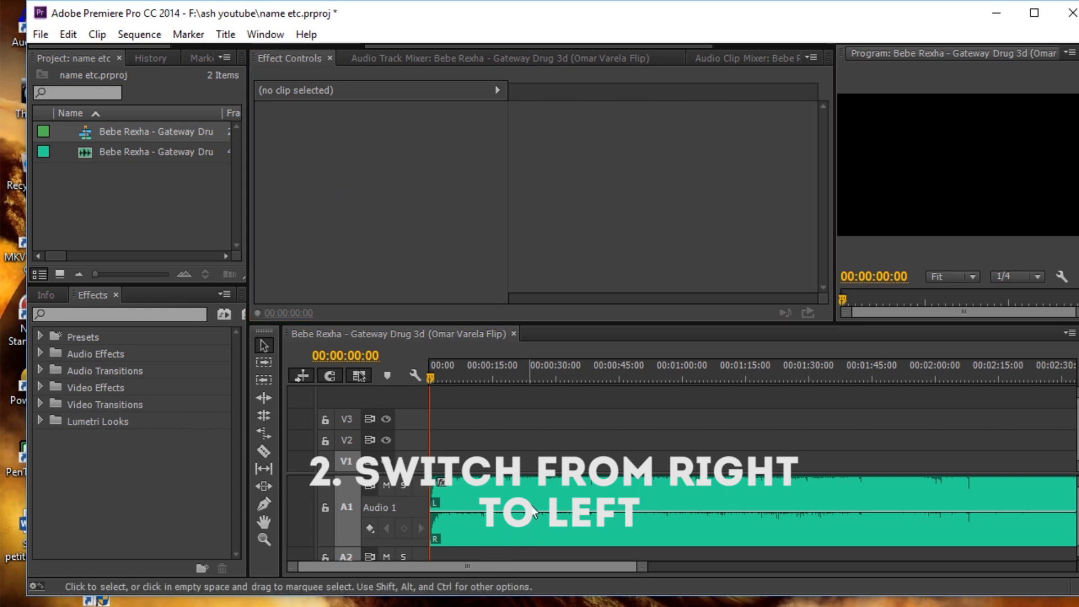
Select the song clip on track A1 and keyframe its Panner Balance at 0 at the start
{"action": "left_click", "coordinate": [533, 512]}
{"action": "left_click", "coordinate": [262, 164]}
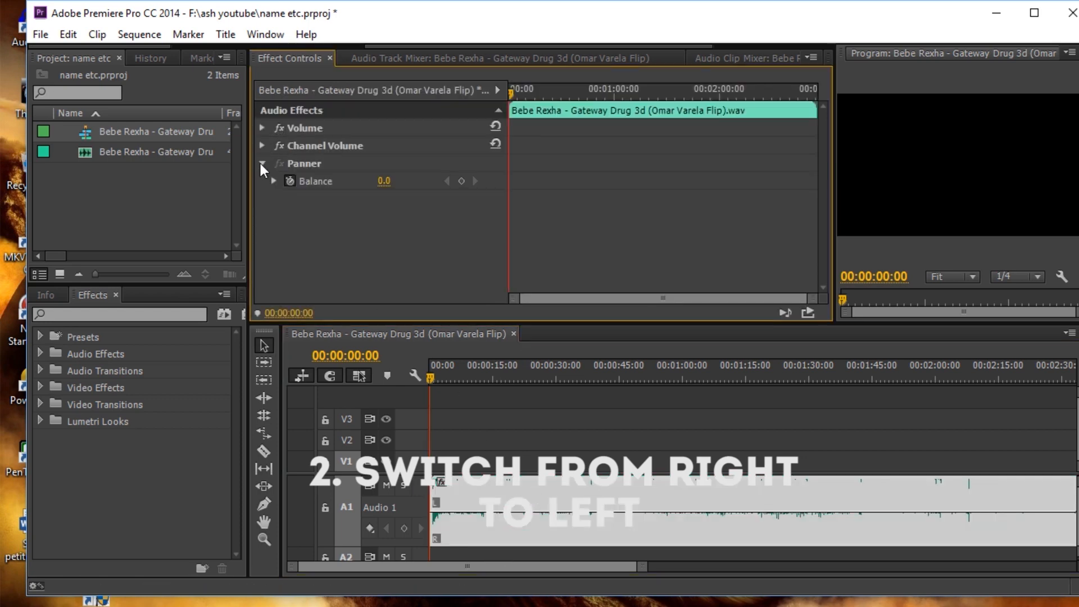
{"action": "left_click", "coordinate": [271, 181]}
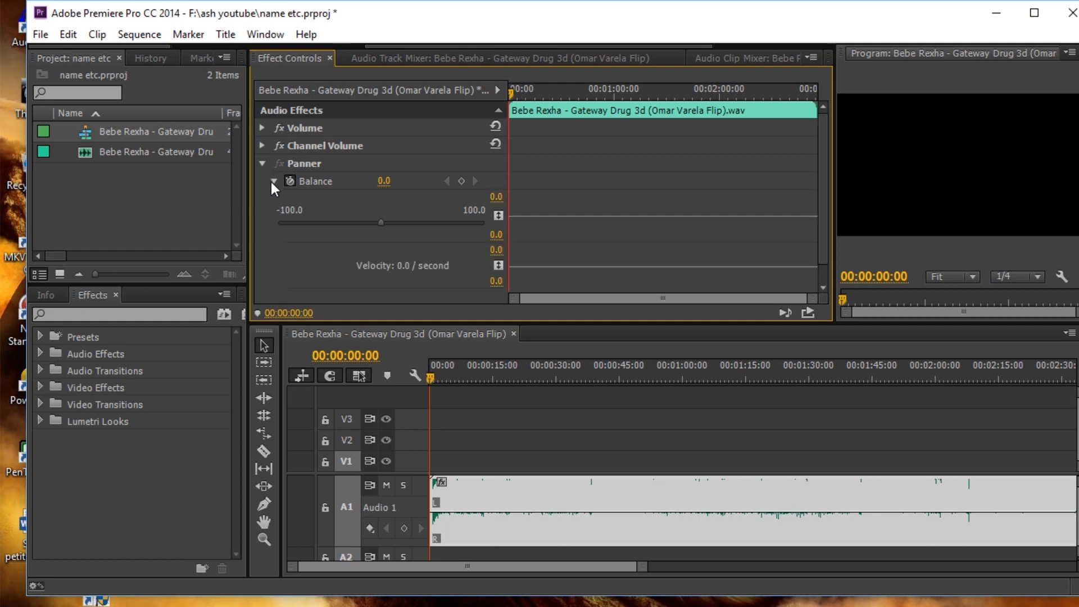
{"action": "left_click_drag", "start_coordinate": [381, 225], "coordinate": [289, 223]}
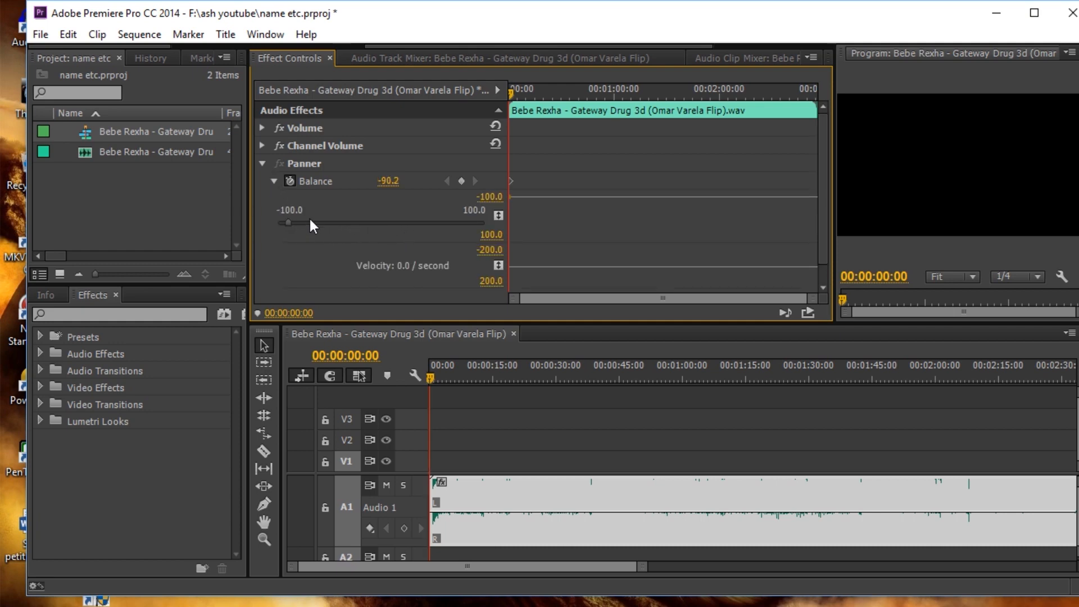
{"action": "left_click_drag", "start_coordinate": [459, 218], "coordinate": [482, 220]}
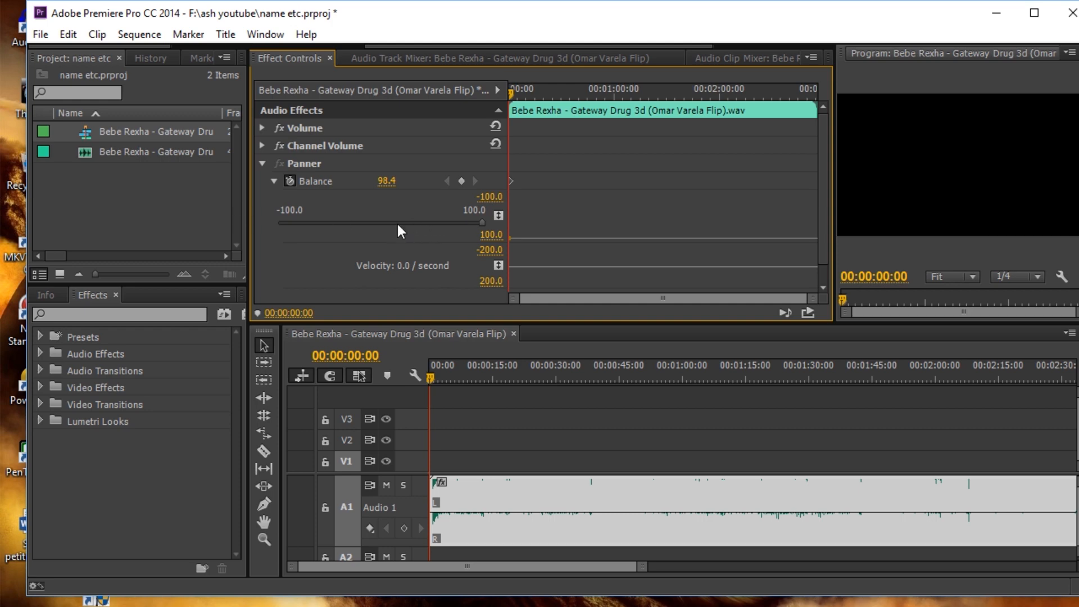
{"action": "left_click", "coordinate": [393, 178]}
{"action": "type", "text": "0"}
{"action": "key", "text": "Return"}
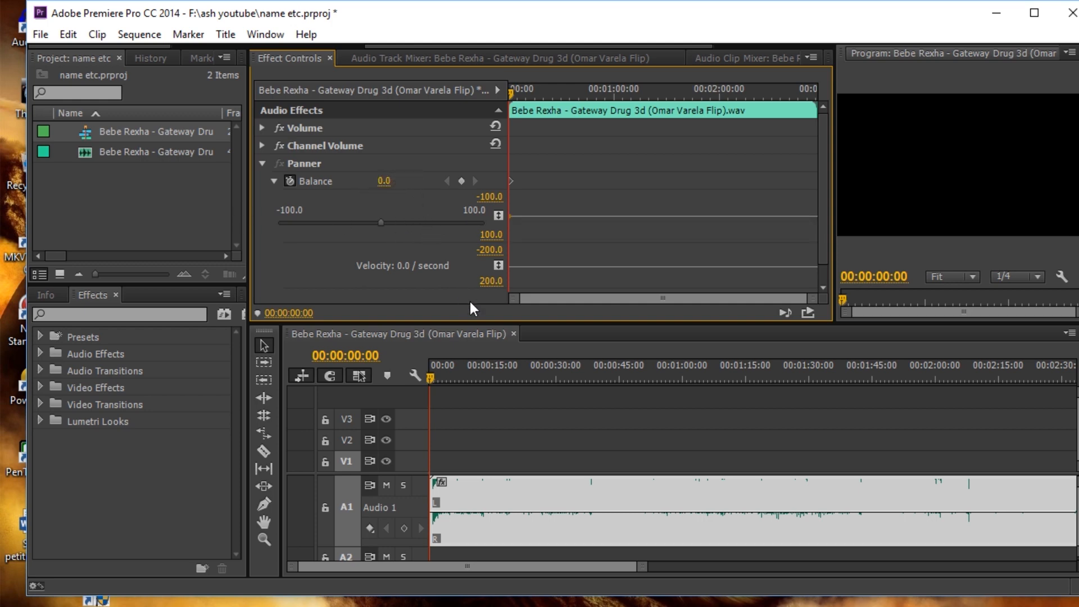
Add a Balance keyframe at 00:00:05:05, try the extremes -100 and 100, and reset it to 0
{"action": "left_click", "coordinate": [457, 376]}
{"action": "left_click_drag", "start_coordinate": [460, 368], "coordinate": [454, 371]}
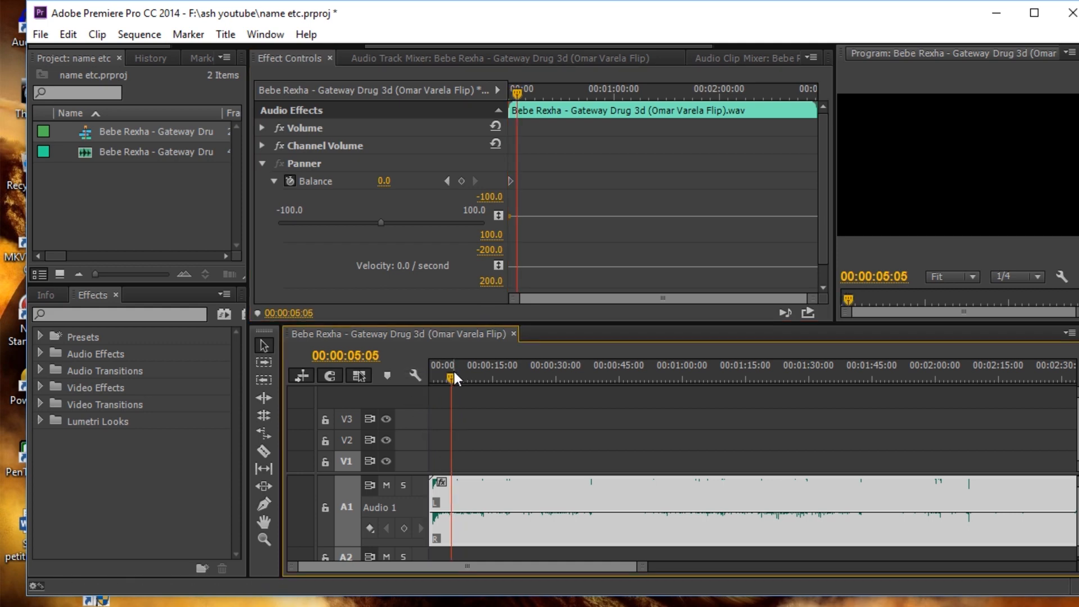
{"action": "left_click", "coordinate": [381, 222]}
{"action": "left_click", "coordinate": [484, 195]}
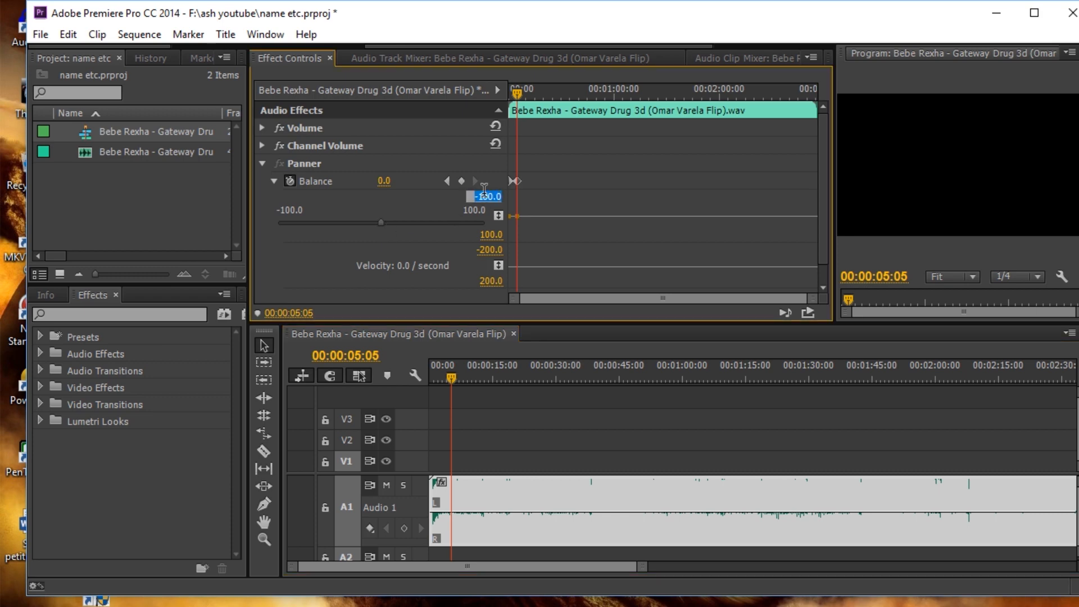
{"action": "left_click_drag", "start_coordinate": [323, 223], "coordinate": [260, 212]}
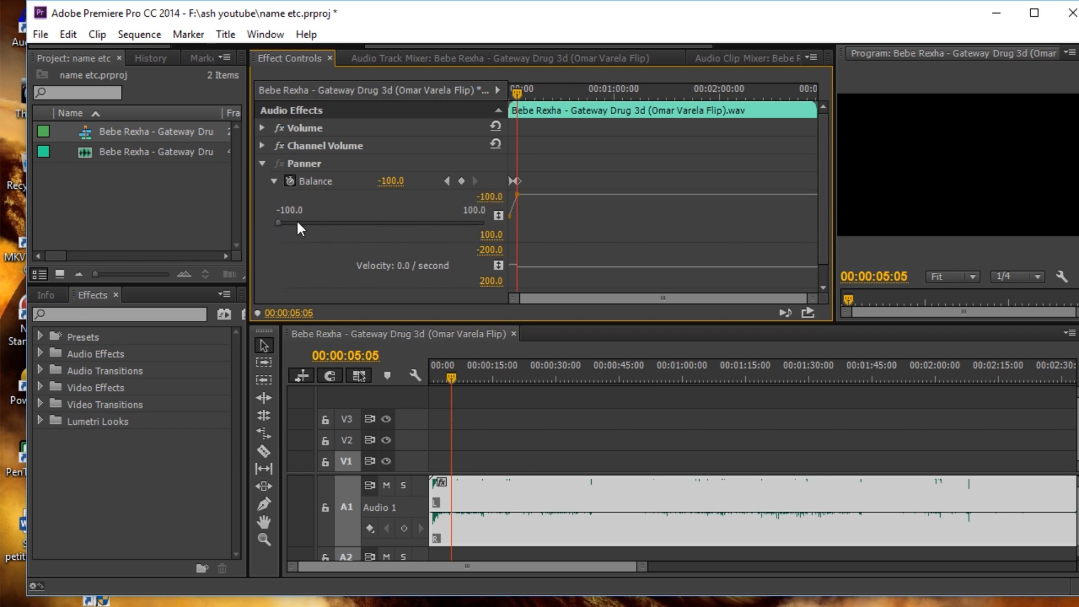
{"action": "left_click_drag", "start_coordinate": [410, 224], "coordinate": [498, 221]}
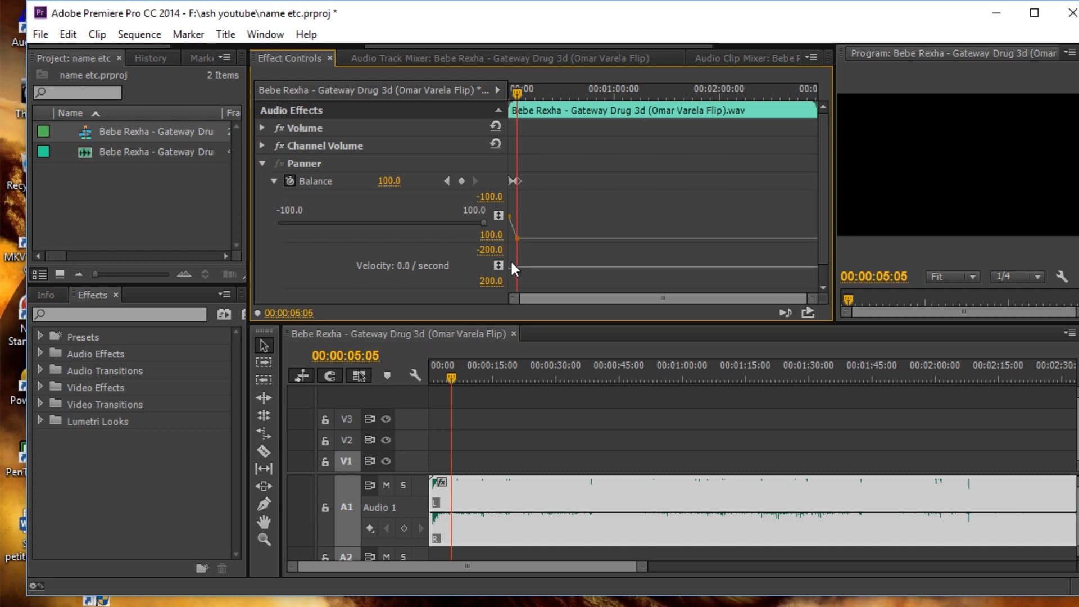
{"action": "left_click", "coordinate": [386, 225]}
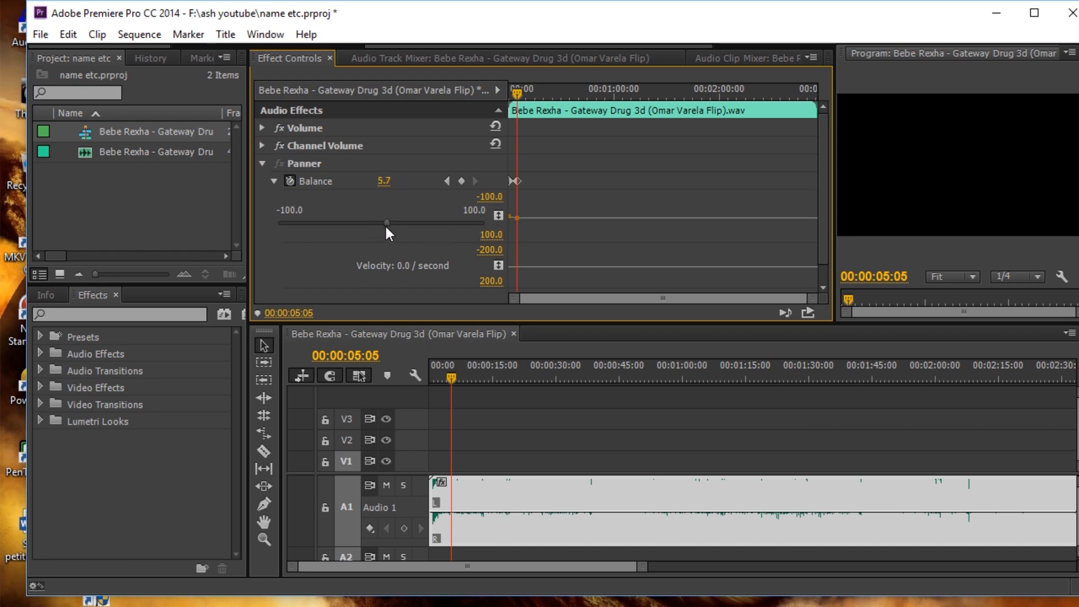
{"action": "left_click", "coordinate": [396, 179]}
{"action": "type", "text": "0."}
{"action": "key", "text": "Return"}
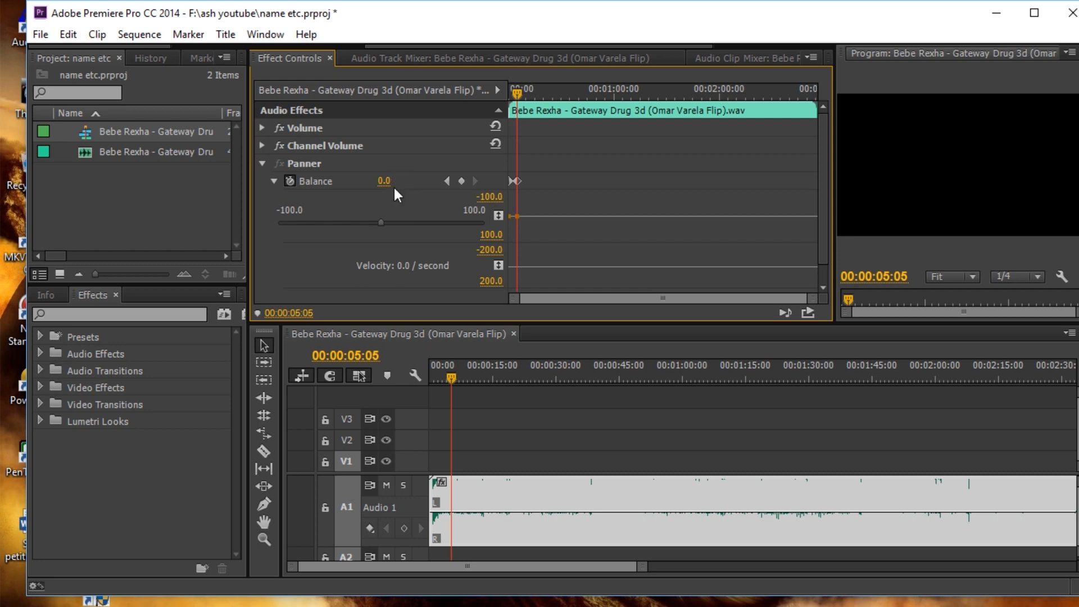
Shift the Balance keyframe at 00:00:05:05 to the left channel with a value of -80
{"action": "left_click_drag", "start_coordinate": [523, 217], "coordinate": [517, 199]}
{"action": "left_click", "coordinate": [398, 180]}
{"action": "type", "text": "-80"}
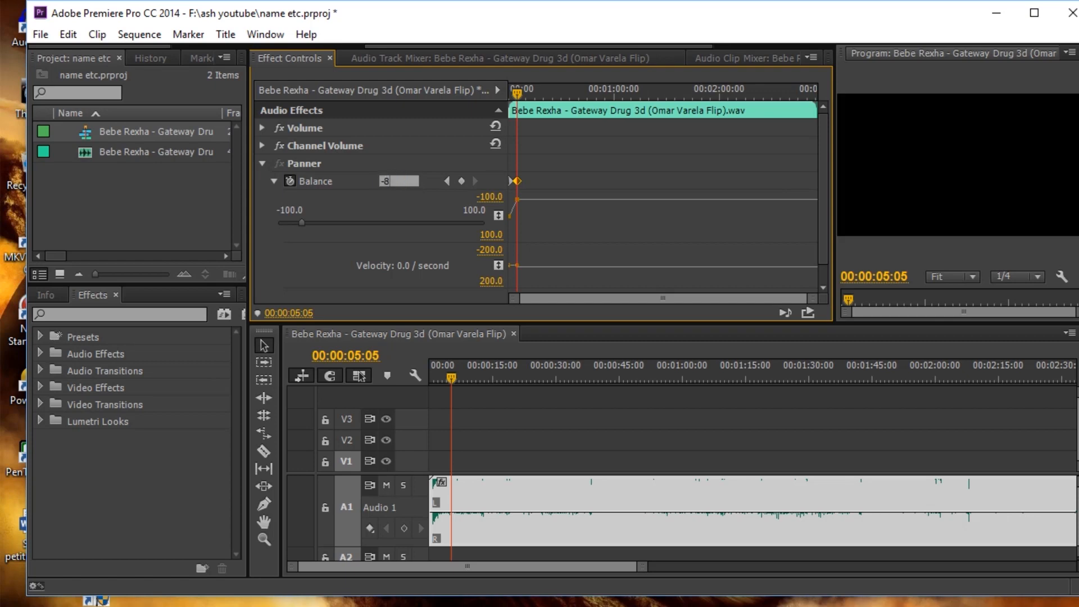
{"action": "key", "text": "Return"}
Add alternating Balance keyframes: 80 at about 10 seconds, strongly left at 00:00:16:08, and 68.9 at 00:00:25:23
{"action": "left_click_drag", "start_coordinate": [517, 90], "coordinate": [531, 91]}
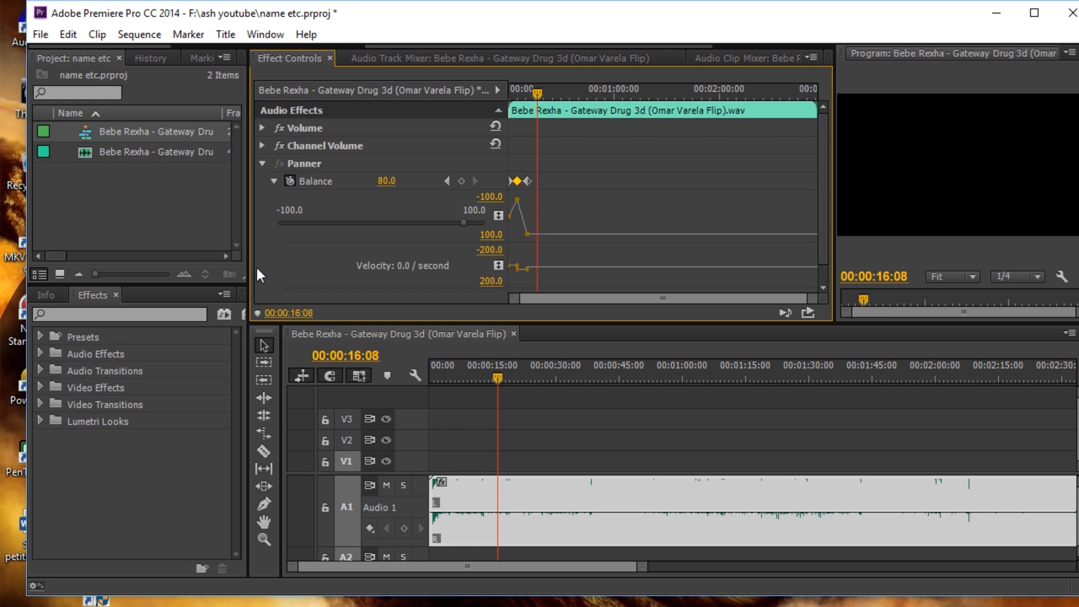
{"action": "left_click", "coordinate": [149, 213]}
{"action": "left_click_drag", "start_coordinate": [464, 223], "coordinate": [310, 224]}
{"action": "left_click_drag", "start_coordinate": [537, 94], "coordinate": [553, 92]}
{"action": "left_click_drag", "start_coordinate": [310, 223], "coordinate": [449, 229]}
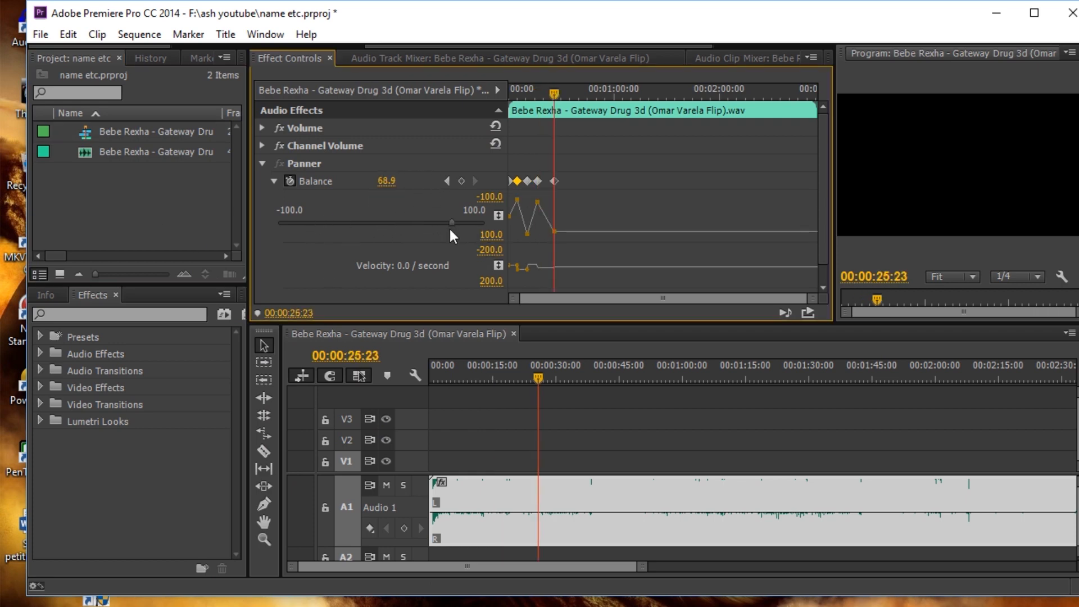
Continue alternating left and right Balance keyframes to about 1:30, starting with -86.9 at about 33 seconds and including a right one at 00:00:44:15
{"action": "left_click", "coordinate": [569, 94]}
{"action": "left_click", "coordinate": [291, 223]}
{"action": "left_click_drag", "start_coordinate": [596, 91], "coordinate": [586, 92]}
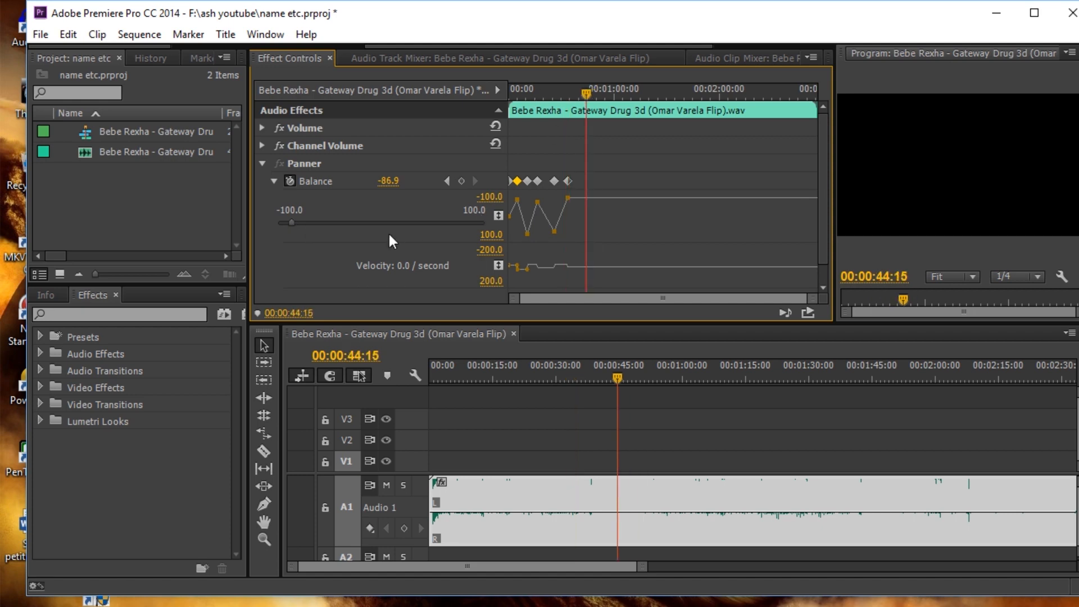
{"action": "left_click_drag", "start_coordinate": [292, 223], "coordinate": [472, 224]}
{"action": "left_click_drag", "start_coordinate": [586, 93], "coordinate": [628, 93]}
{"action": "left_click", "coordinate": [312, 224]}
{"action": "left_click_drag", "start_coordinate": [393, 225], "coordinate": [453, 218]}
{"action": "left_click_drag", "start_coordinate": [628, 94], "coordinate": [646, 92]}
{"action": "left_click", "coordinate": [312, 222]}
{"action": "left_click", "coordinate": [662, 94]}
{"action": "left_click", "coordinate": [460, 221]}
Play the sequence from the start to check the sound moving between left and right
{"action": "key", "text": "Home"}
{"action": "key", "text": "space"}
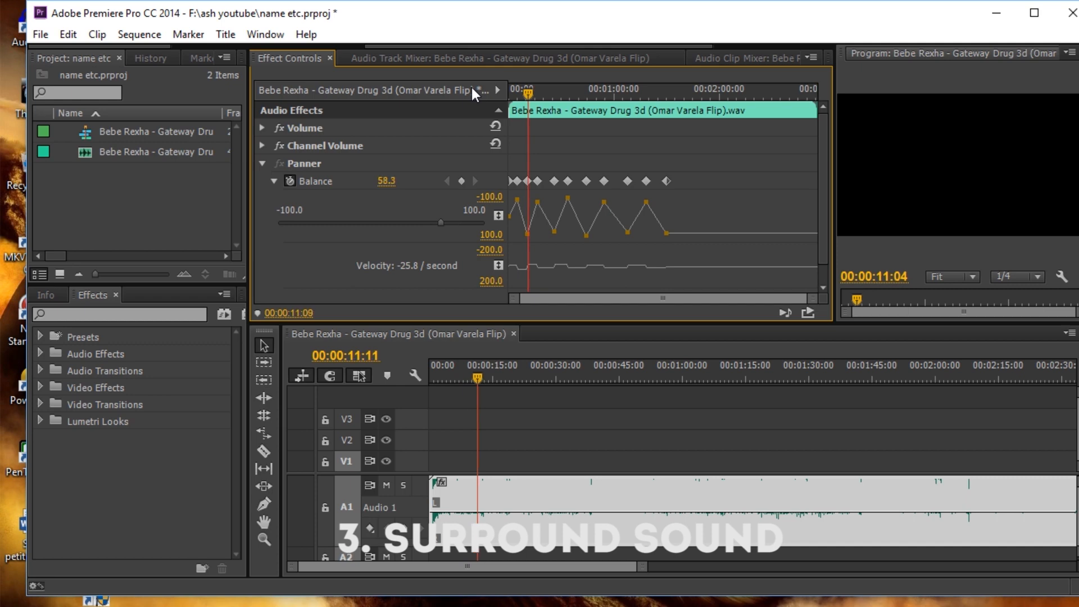
{"action": "key", "text": "space"}
{"action": "left_click", "coordinate": [123, 219]}
{"action": "left_click", "coordinate": [494, 484]}
Open the existing mp3.prproj project
{"action": "left_click", "coordinate": [39, 34]}
{"action": "left_click", "coordinate": [80, 66]}
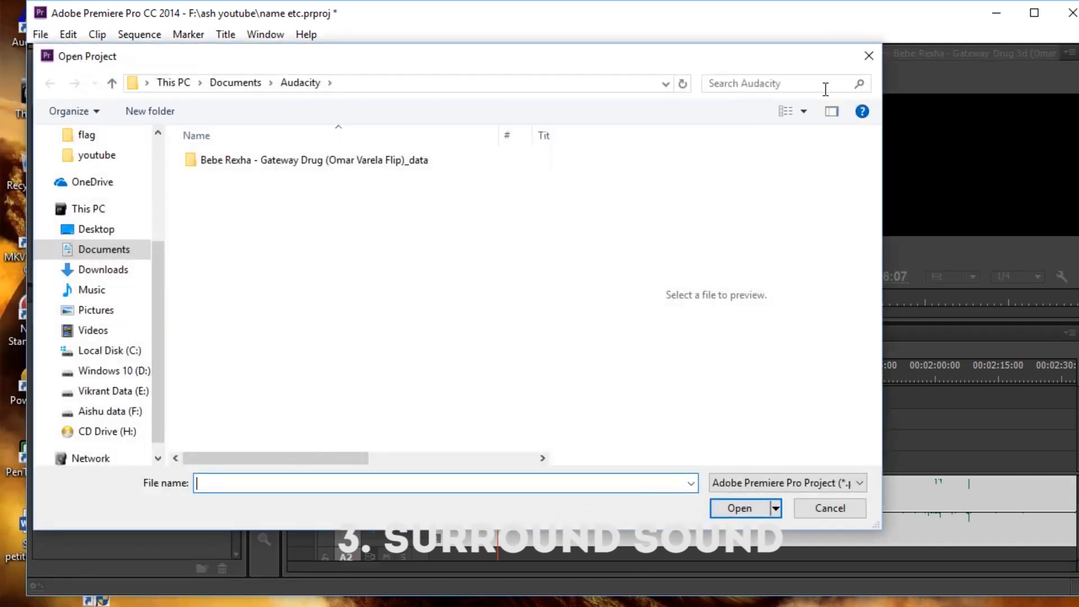
{"action": "key", "text": "Escape"}
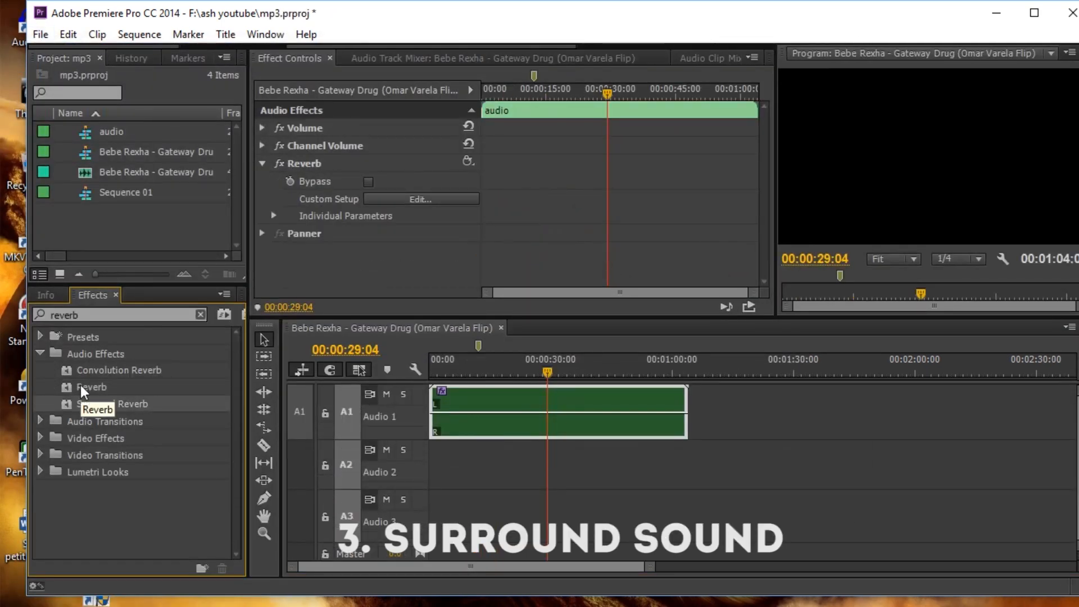
Apply another Reverb effect to the audio clip, and delete both Reverb effects from it
{"action": "left_click", "coordinate": [79, 387]}
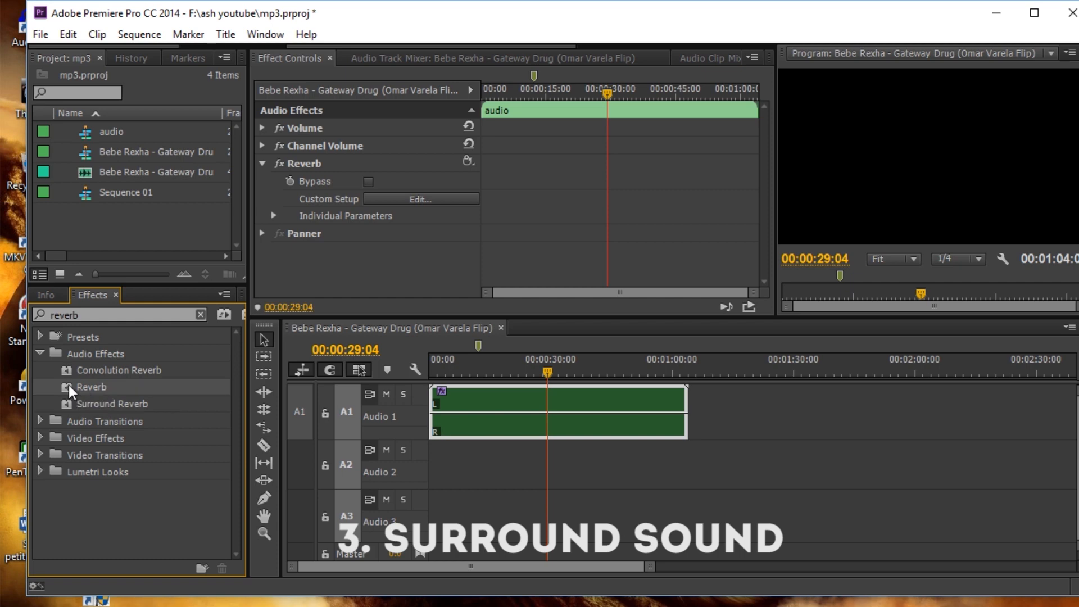
{"action": "left_click_drag", "start_coordinate": [68, 390], "coordinate": [373, 262]}
{"action": "left_click", "coordinate": [301, 164]}
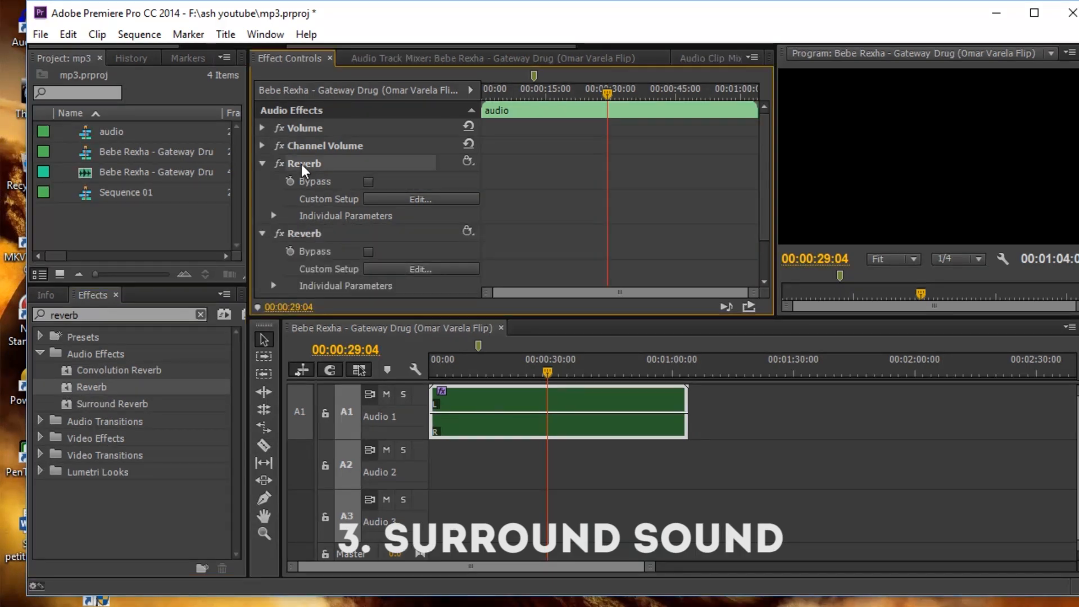
{"action": "key", "text": "Delete"}
{"action": "left_click", "coordinate": [302, 164]}
{"action": "key", "text": "Delete"}
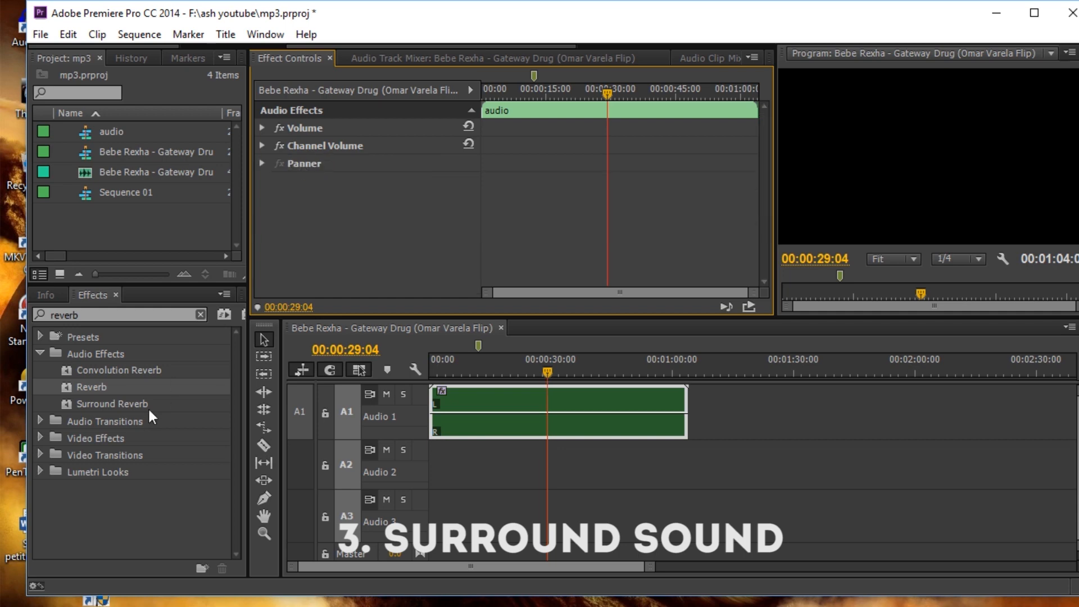
Apply a fresh Reverb effect to the audio clip and set its preset to large hall
{"action": "left_click_drag", "start_coordinate": [62, 390], "coordinate": [383, 239]}
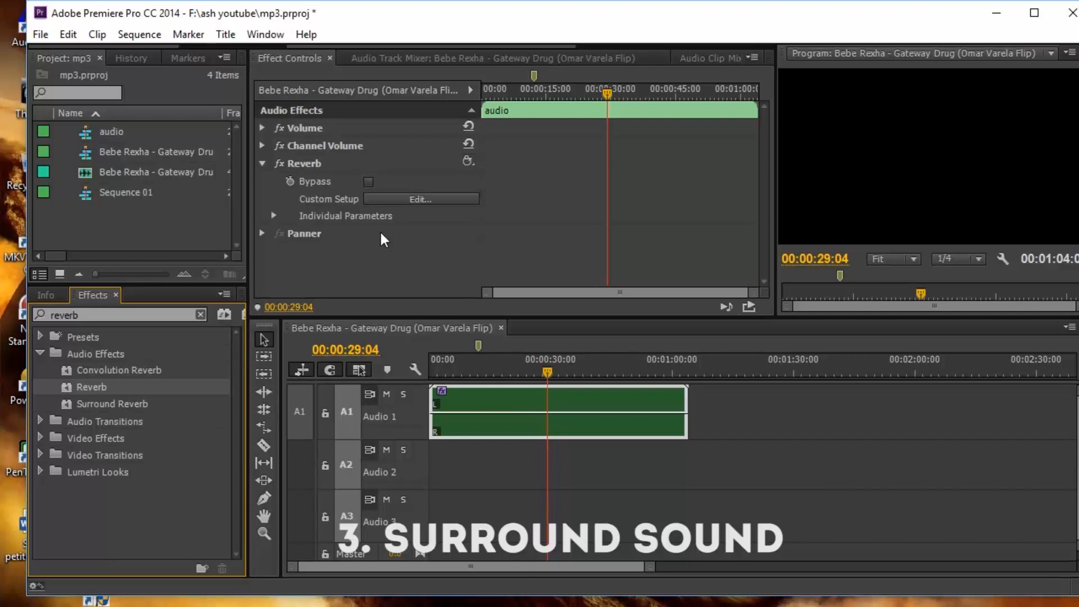
{"action": "left_click", "coordinate": [398, 200]}
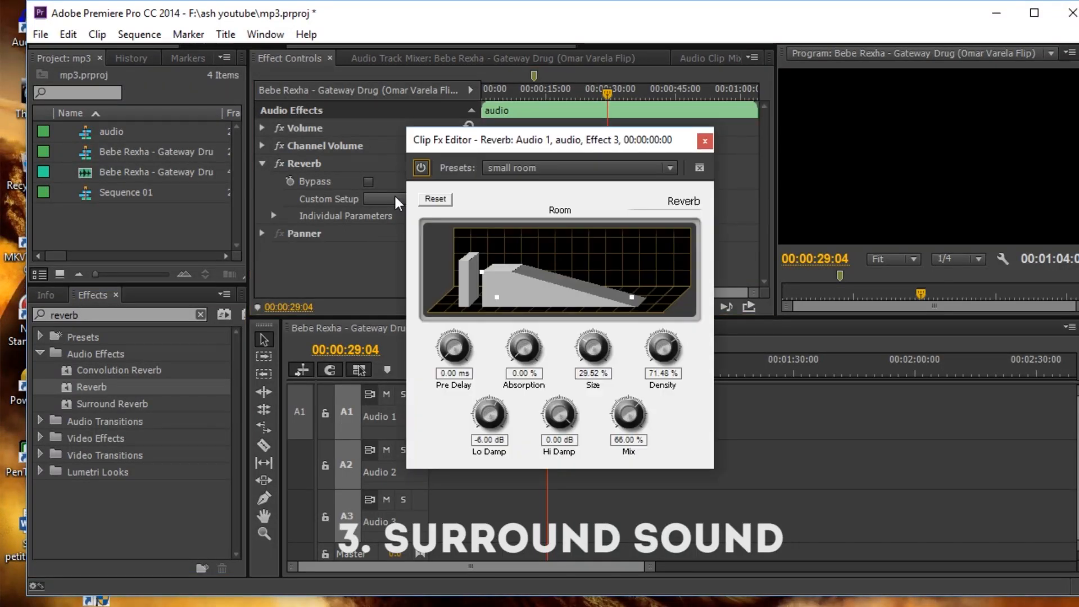
{"action": "left_click", "coordinate": [611, 169]}
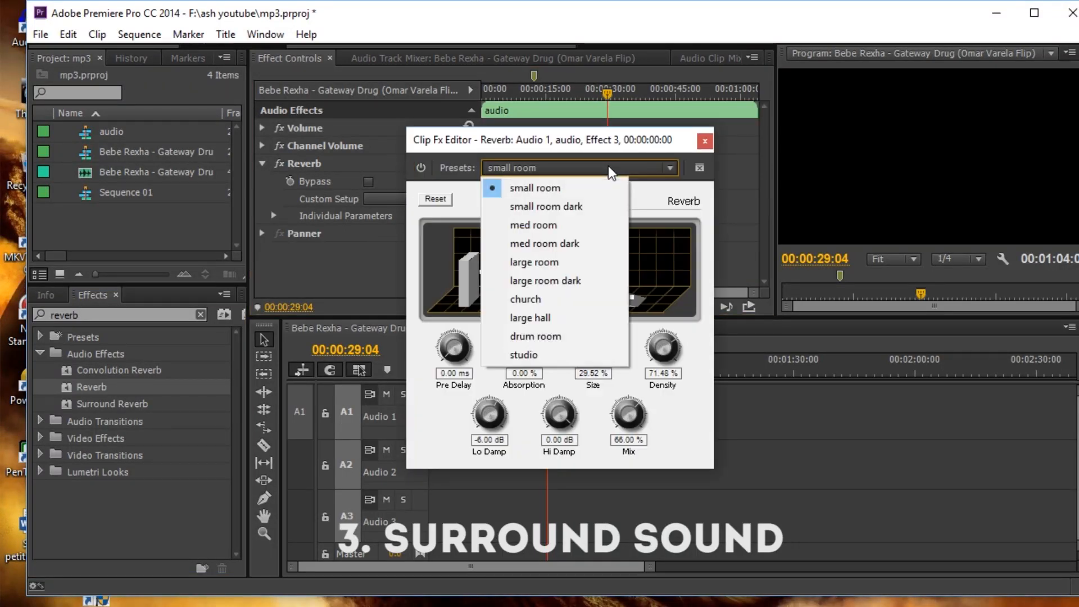
{"action": "left_click", "coordinate": [542, 318]}
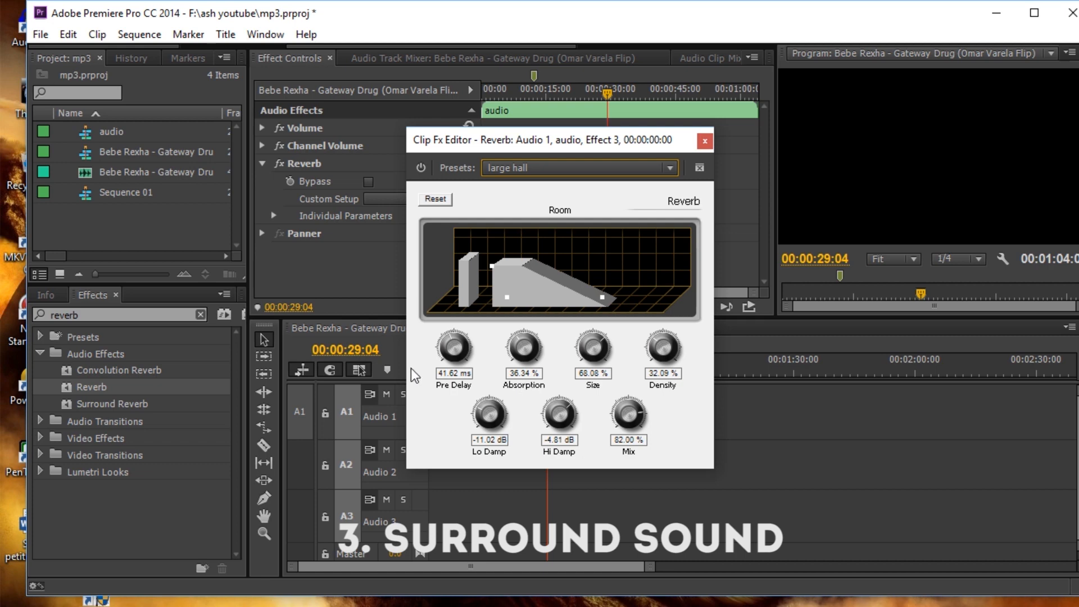
{"action": "left_click", "coordinate": [705, 140]}
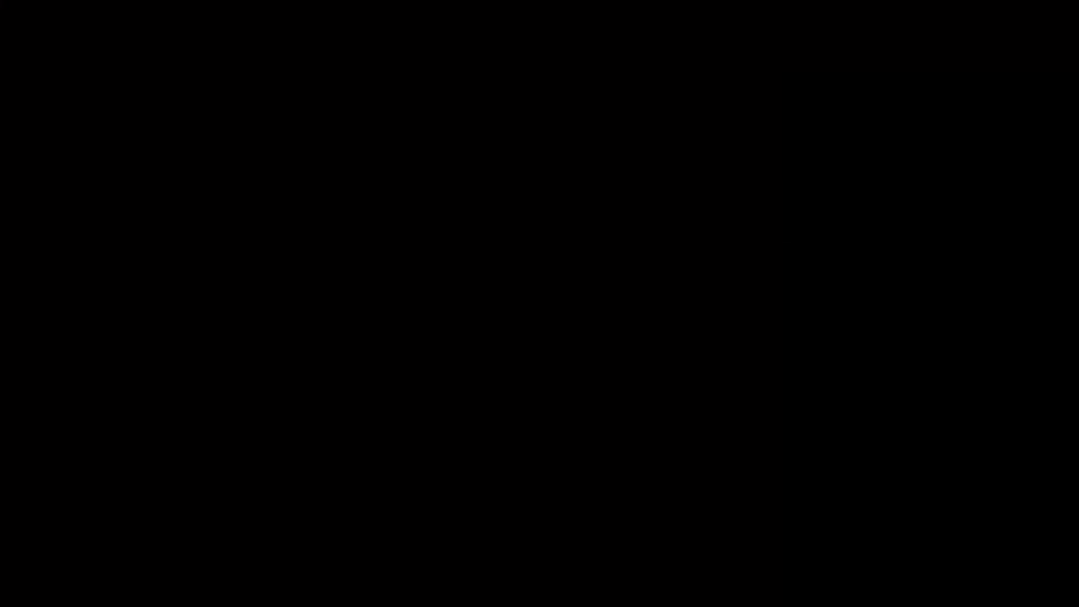